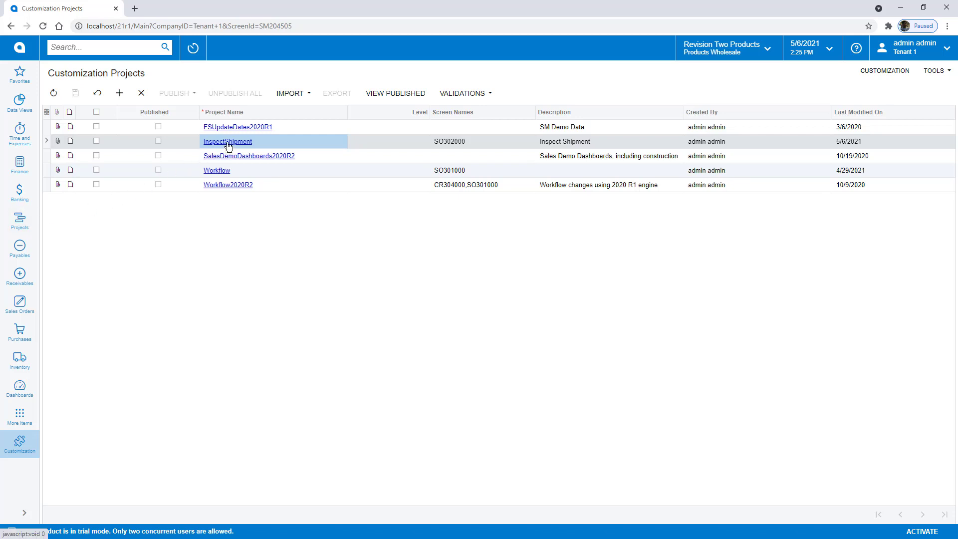
# Open the InspectShipment project and go to the SO302000 Shipments workflows
pyautogui.click(228, 143)
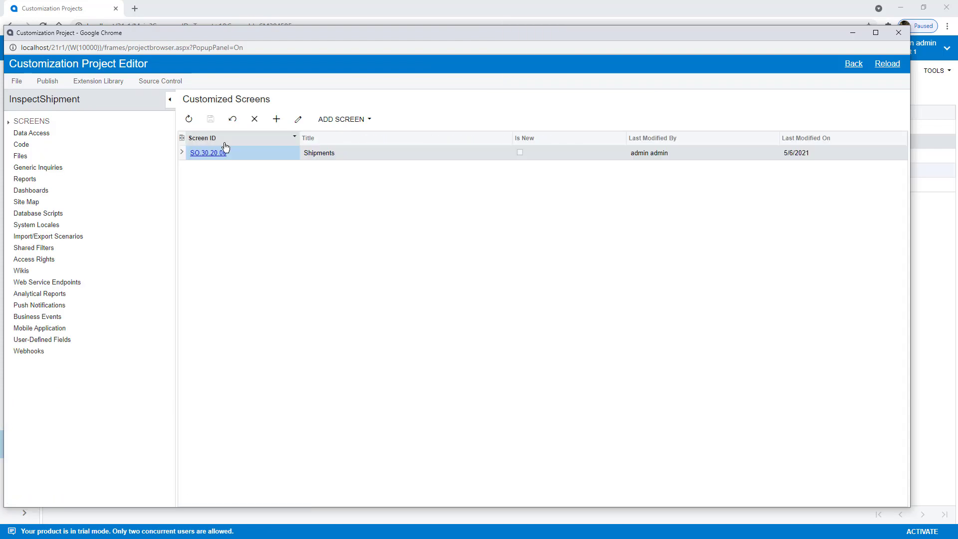
pyautogui.click(9, 122)
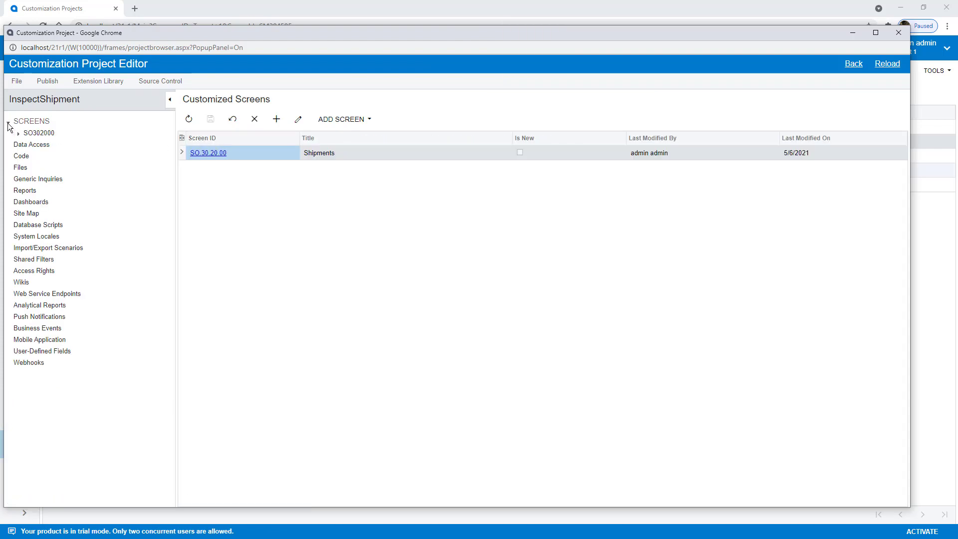
pyautogui.click(19, 134)
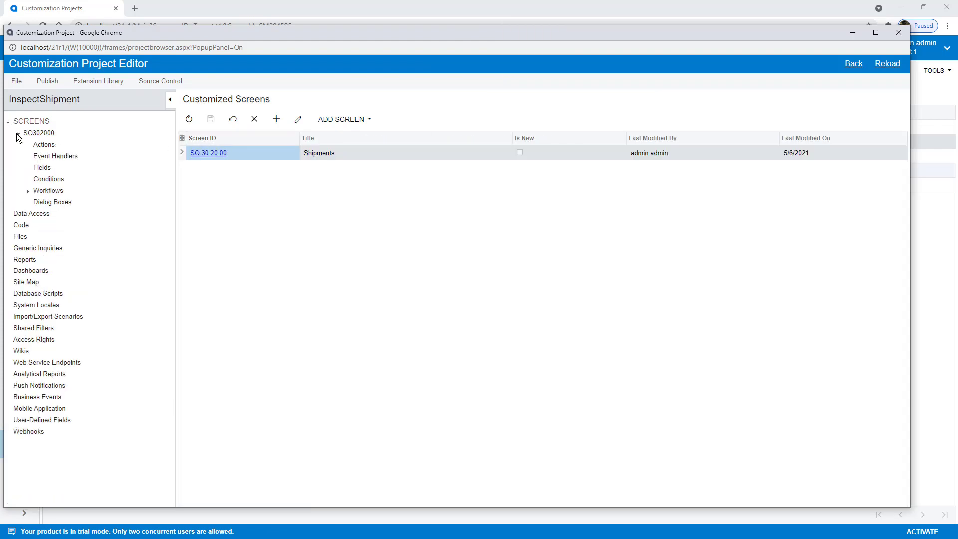
pyautogui.click(28, 191)
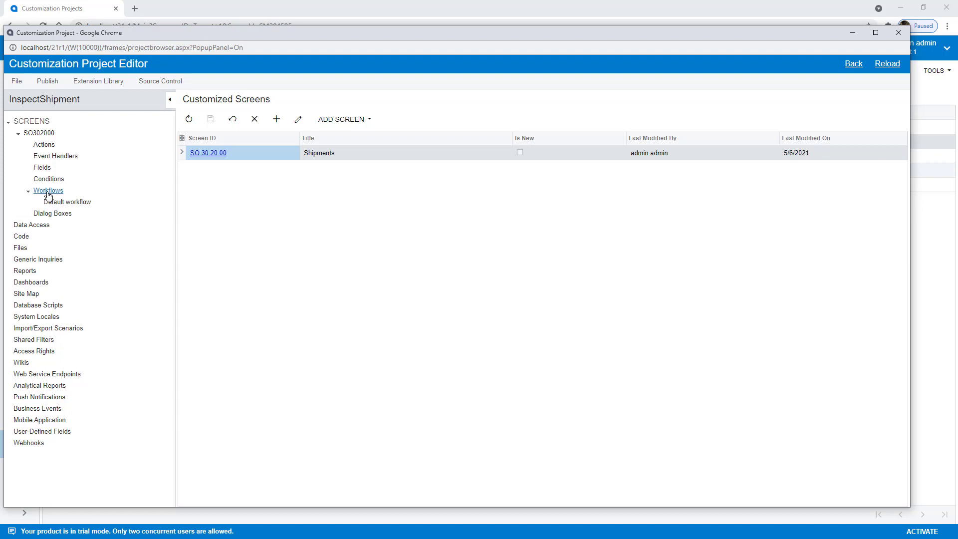
pyautogui.click(47, 192)
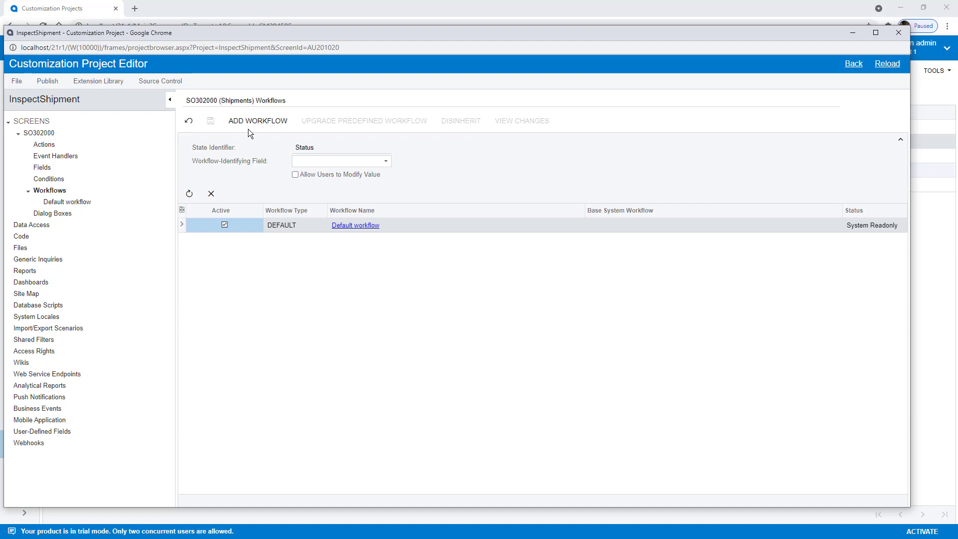
# Add a DEFAULT-type workflow named 'Inspection'
pyautogui.click(280, 121)
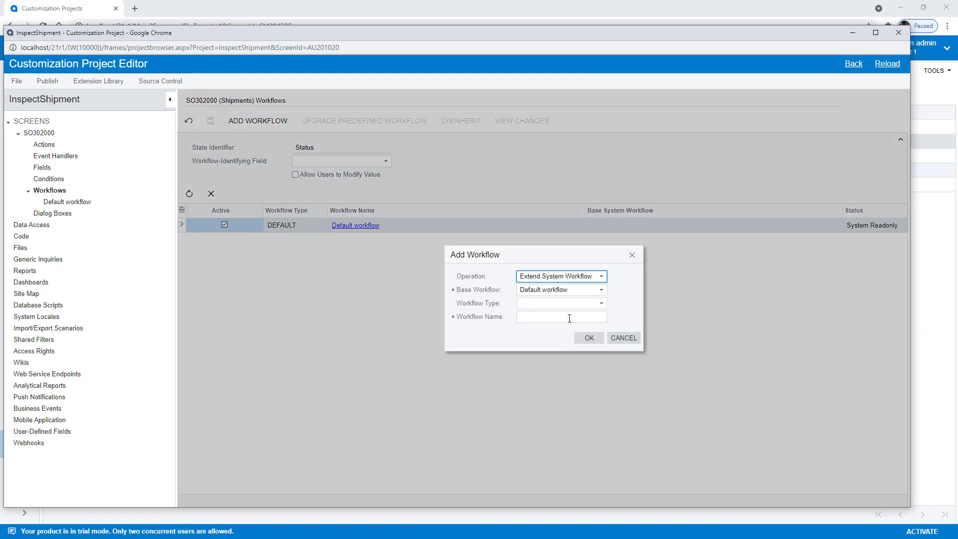
pyautogui.click(601, 303)
pyautogui.click(556, 316)
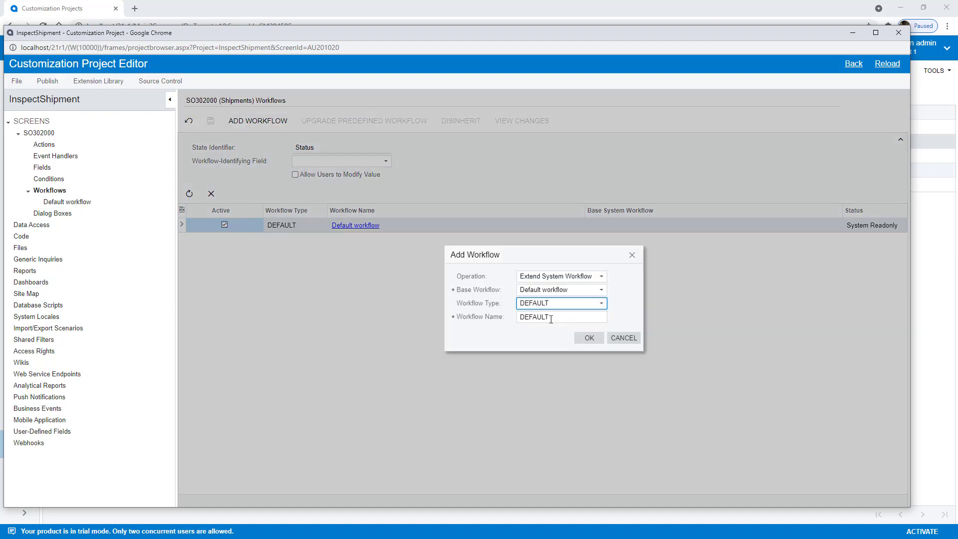
pyautogui.click(551, 318)
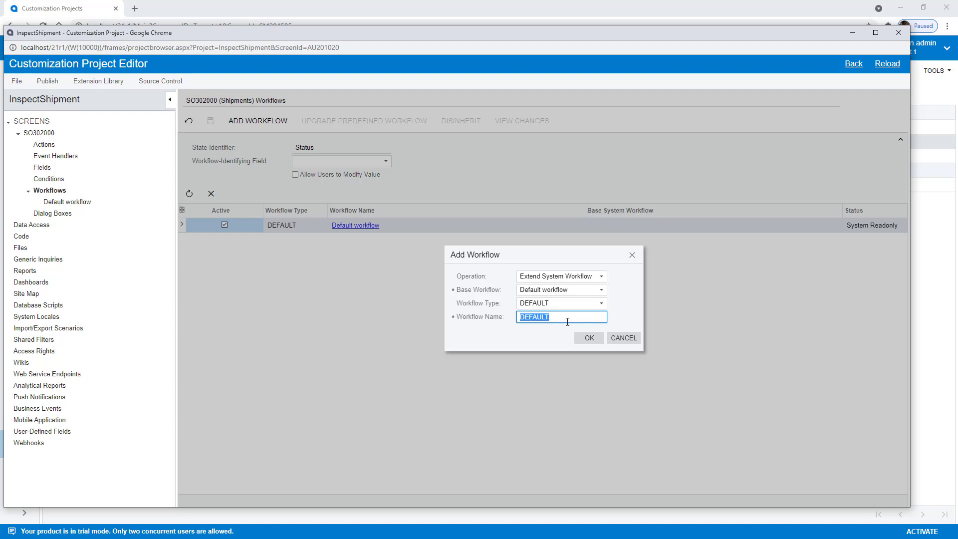
pyautogui.write('Inspection')
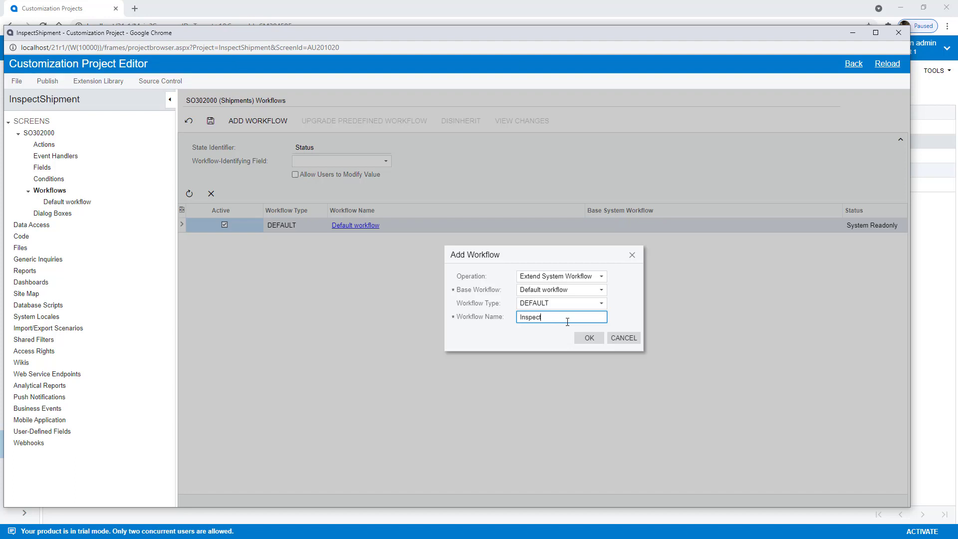
pyautogui.click(586, 339)
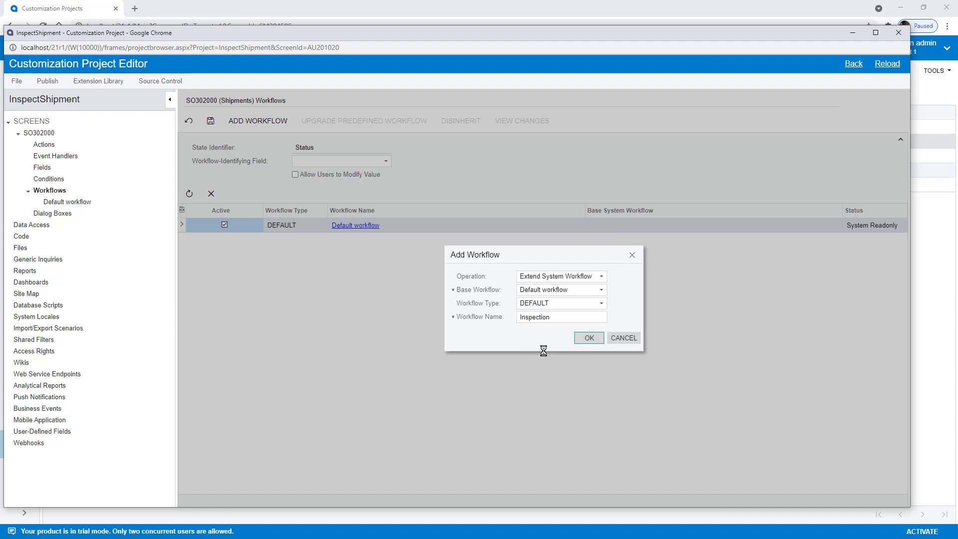
# Save the project and create workflow action InspectPass ('Pass Inspection') in the Actions folder
pyautogui.click(210, 121)
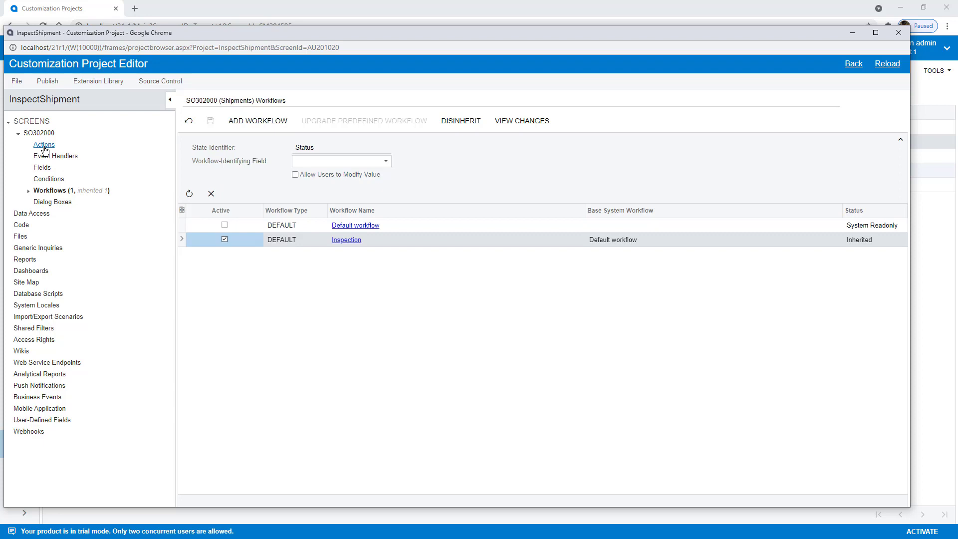
pyautogui.click(44, 145)
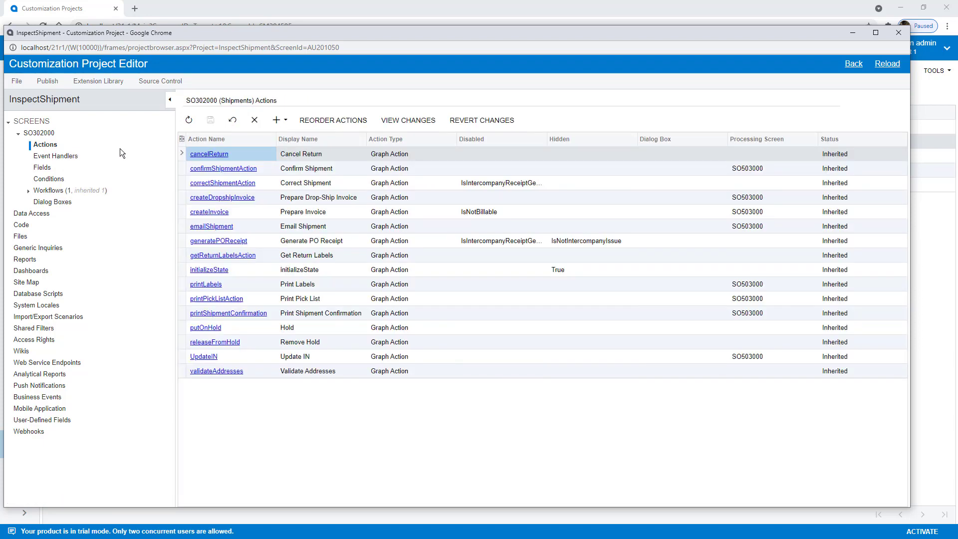
pyautogui.click(290, 125)
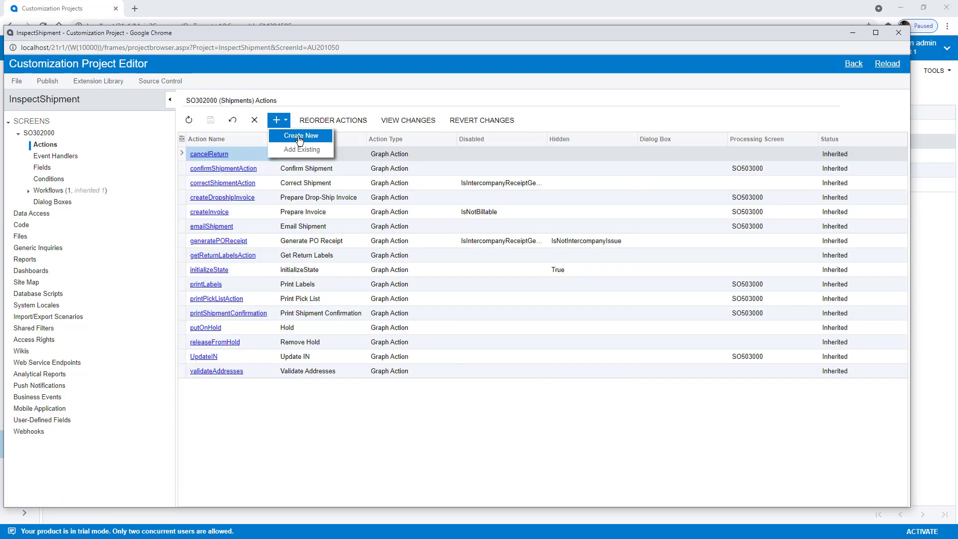
pyautogui.click(295, 134)
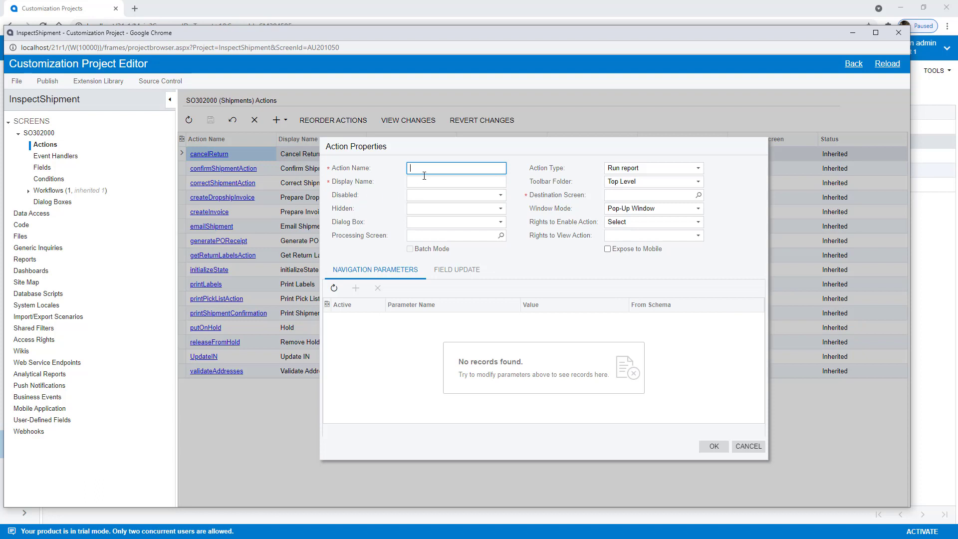
pyautogui.write('InspectxPass')
pyautogui.press('Tab')
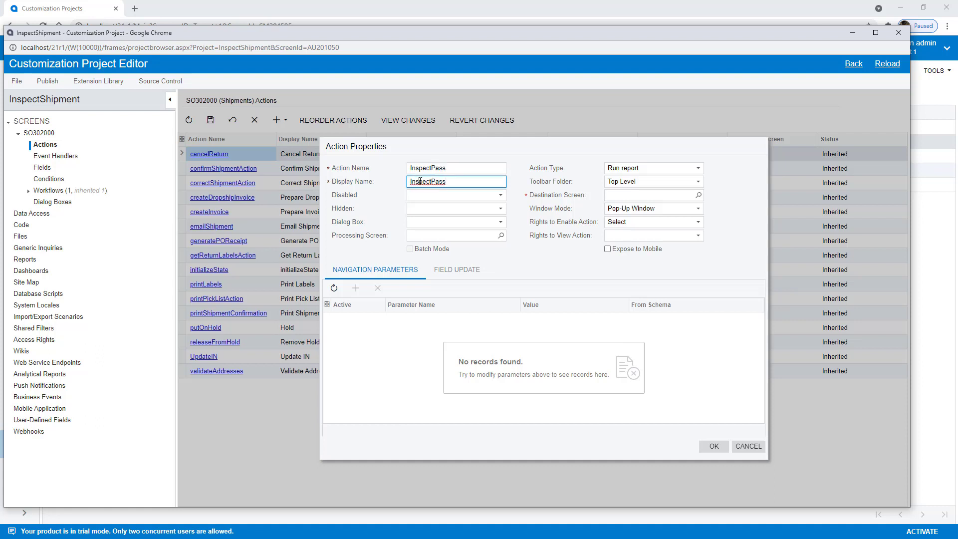
pyautogui.doubleClick(420, 181)
pyautogui.write('Pass Inspection')
pyautogui.click(641, 169)
pyautogui.click(623, 221)
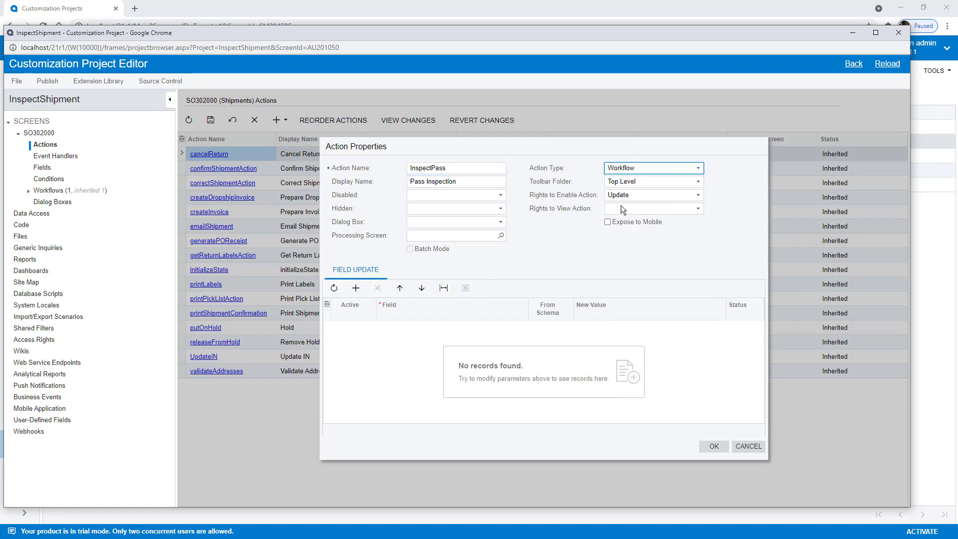
pyautogui.click(621, 182)
pyautogui.click(626, 198)
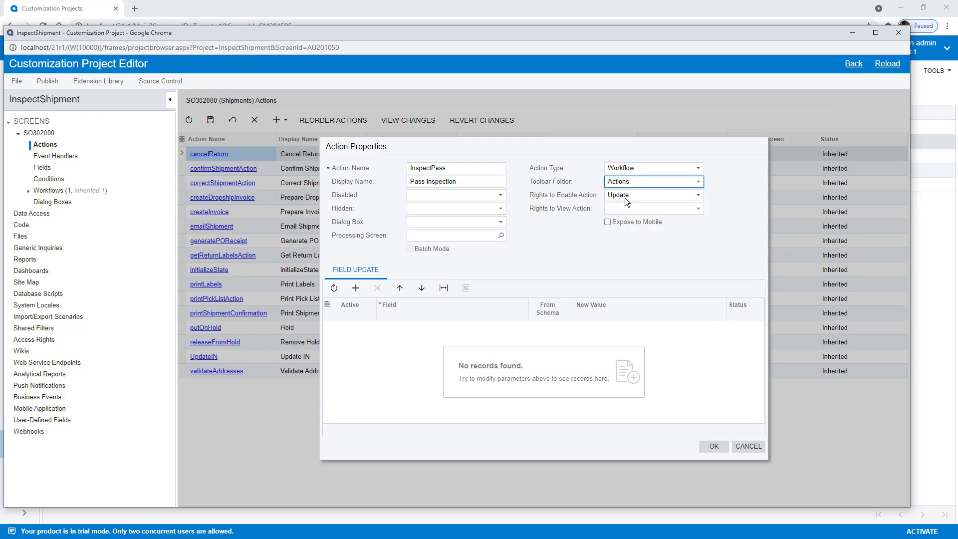
pyautogui.click(712, 450)
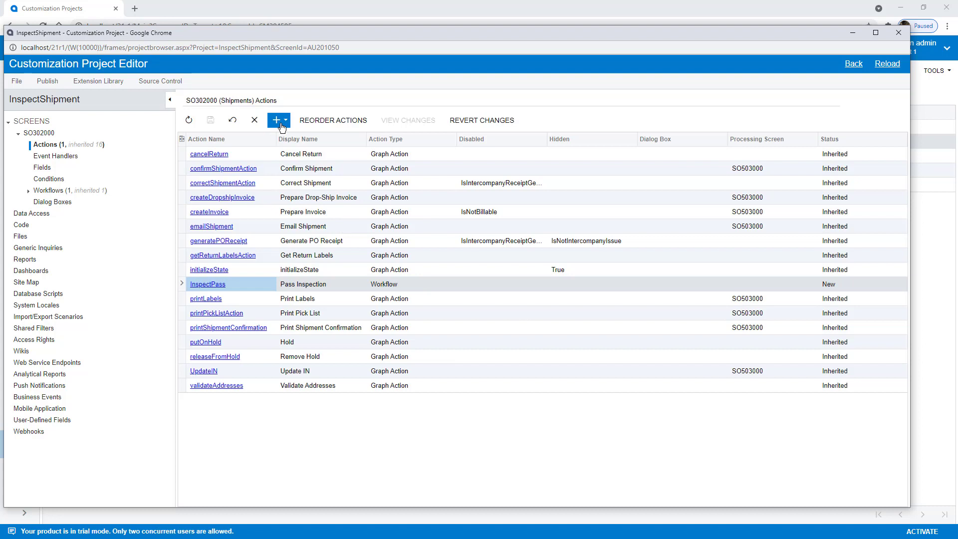
# Create workflow action InspectFail with display name 'Fail Inspection'
pyautogui.click(282, 127)
pyautogui.click(296, 149)
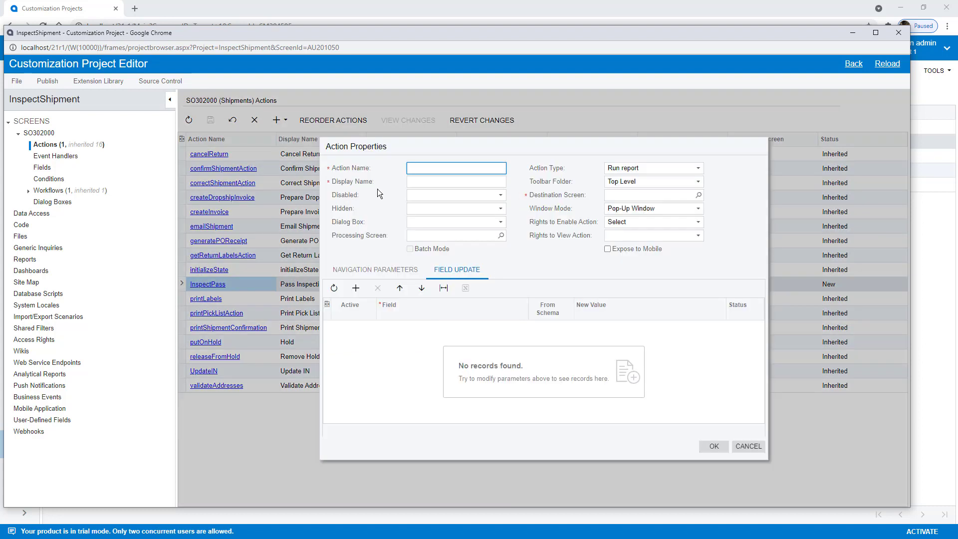
pyautogui.write('InspectFail')
pyautogui.press('Tab')
pyautogui.write('Fail In')
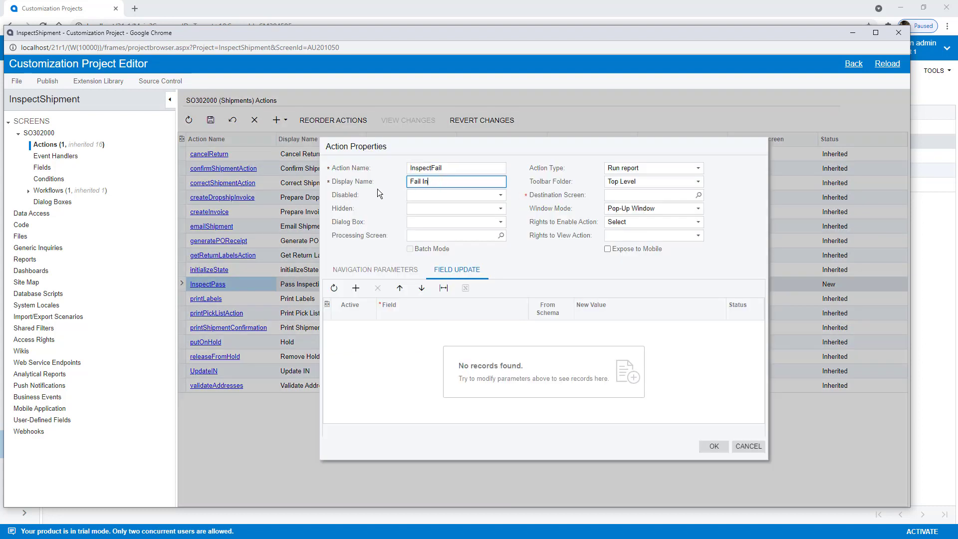
pyautogui.write('spection')
pyautogui.click(648, 168)
pyautogui.click(623, 218)
pyautogui.press('Return')
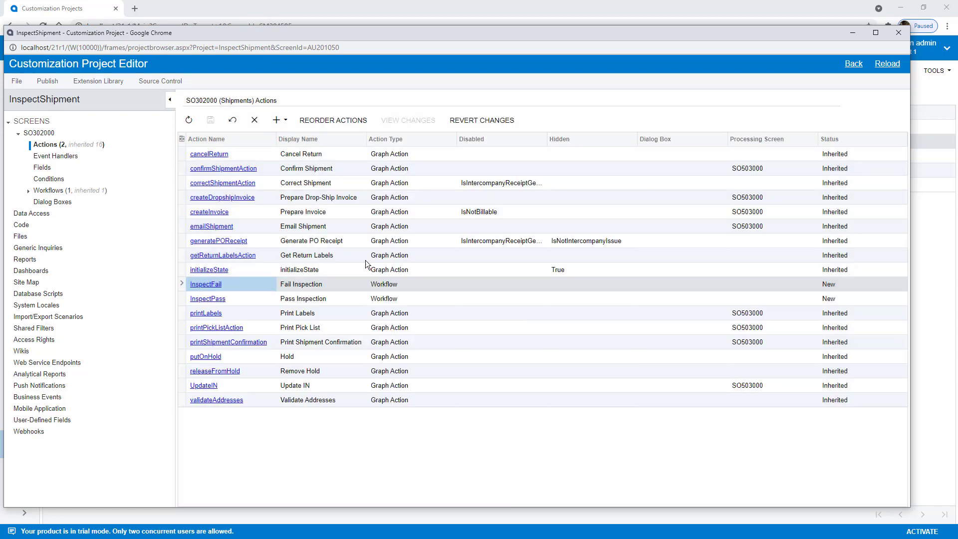
# Create workflow action InspectRequest with display name 'Request Inspection'
pyautogui.click(285, 120)
pyautogui.click(296, 149)
pyautogui.write('InspectRequest')
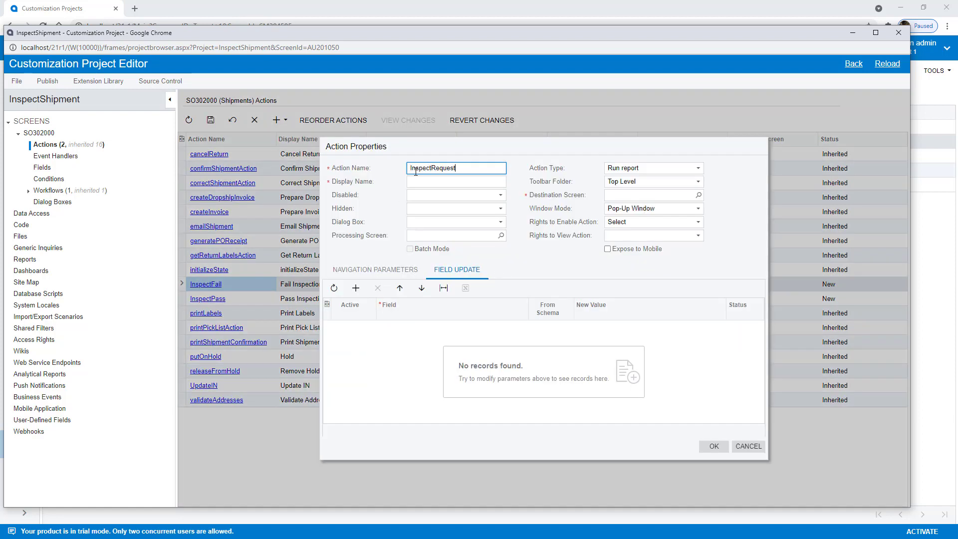
pyautogui.press('Tab')
pyautogui.write('Request Inspection')
pyautogui.click(649, 168)
pyautogui.click(624, 219)
pyautogui.click(715, 446)
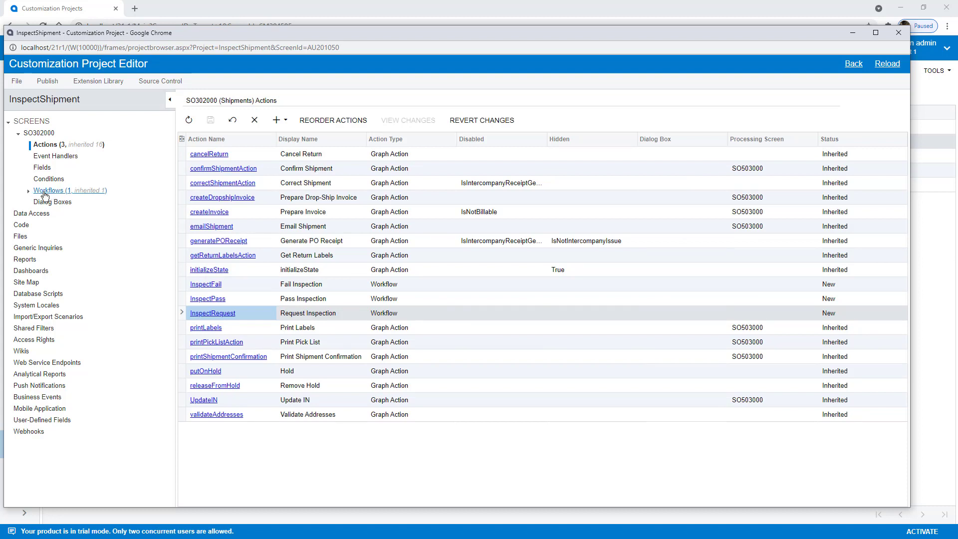
pyautogui.click(29, 191)
# Add state Z with description 'Inspect' to the Inspection workflow
pyautogui.click(57, 214)
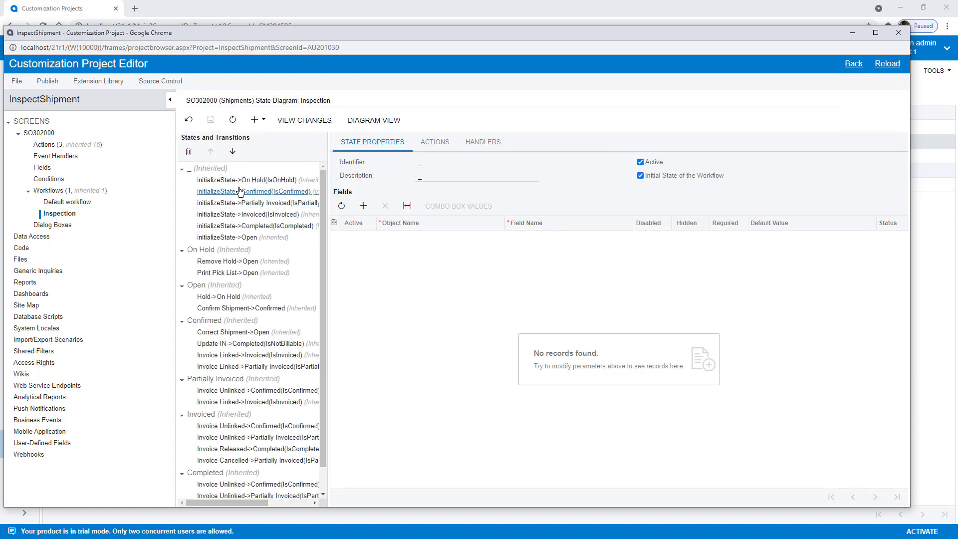
pyautogui.click(264, 122)
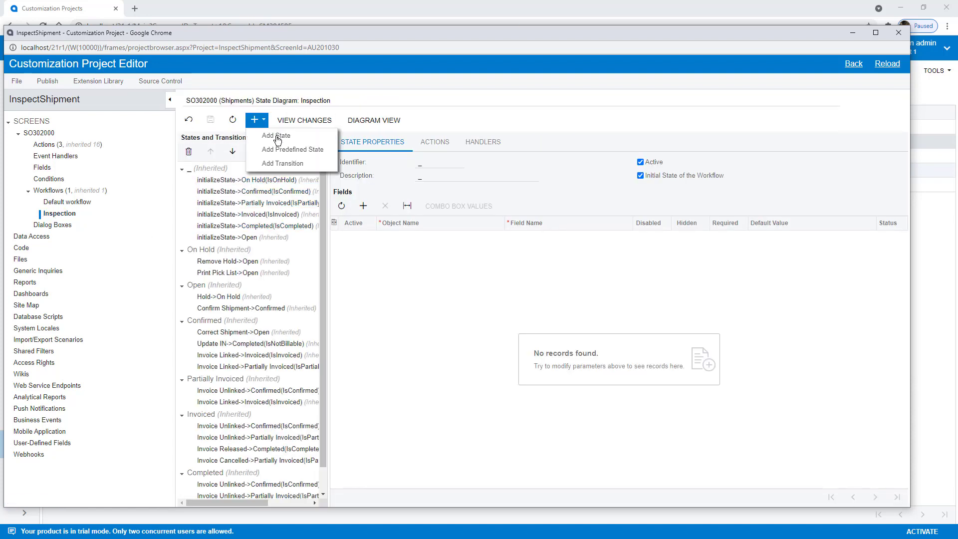
pyautogui.click(276, 135)
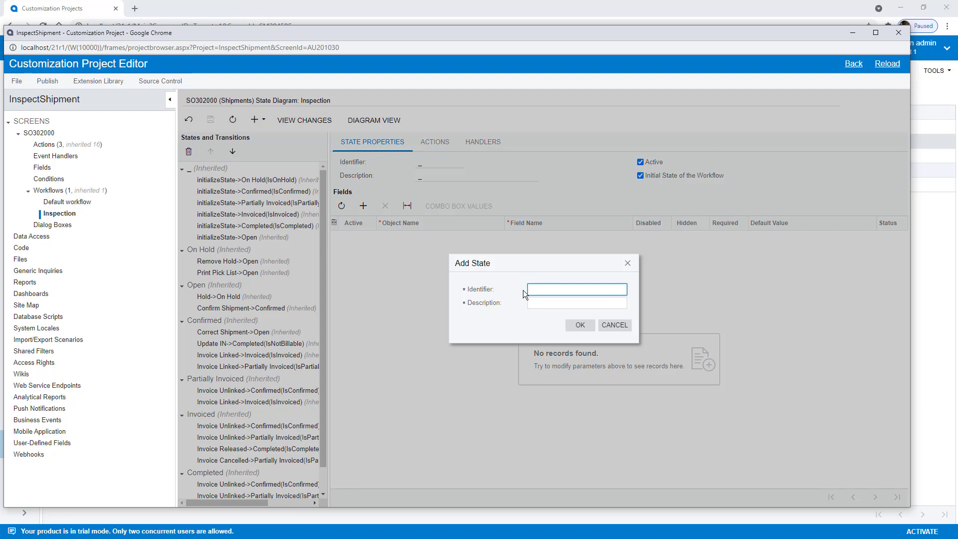
pyautogui.write('Z')
pyautogui.press('Tab')
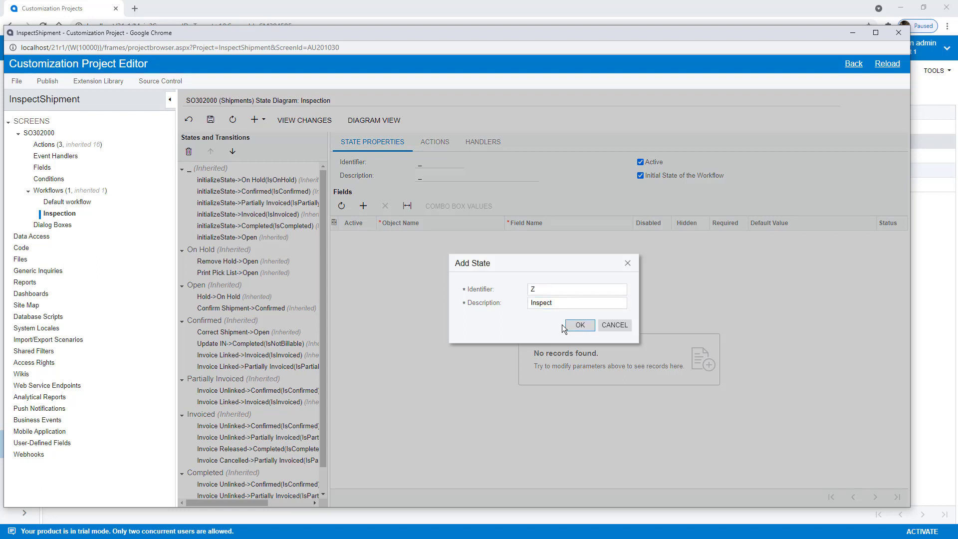
pyautogui.click(584, 324)
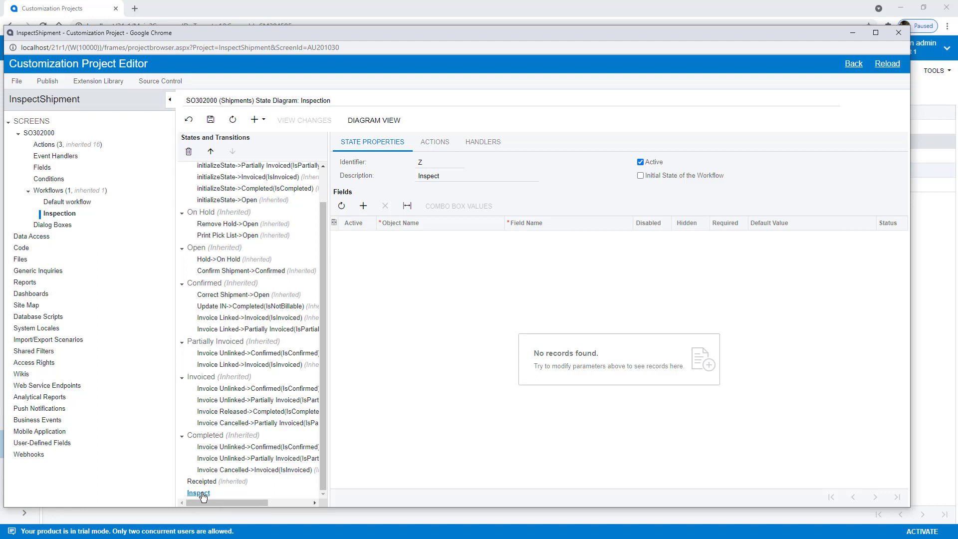
# Switch the Inspection workflow to an enlarged diagram view
pyautogui.click(383, 125)
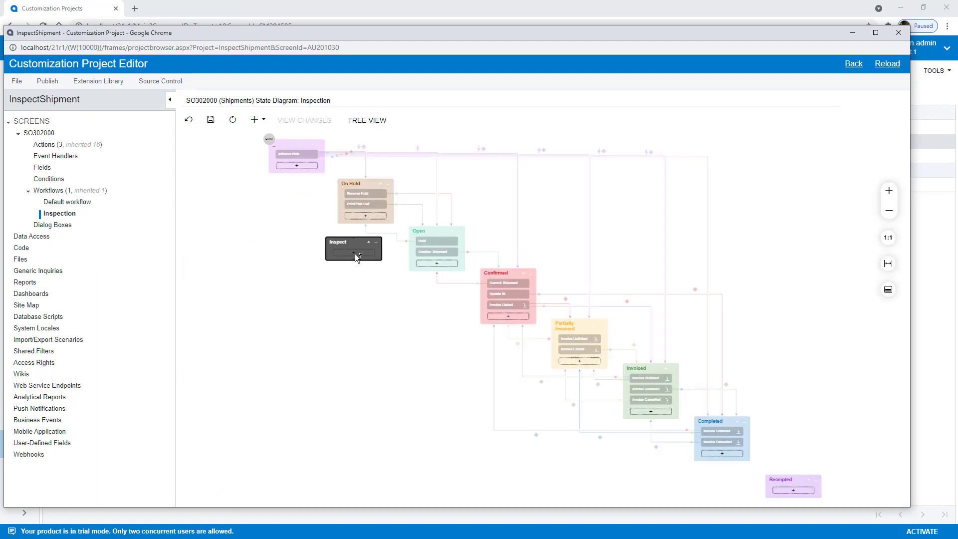
pyautogui.click(889, 190)
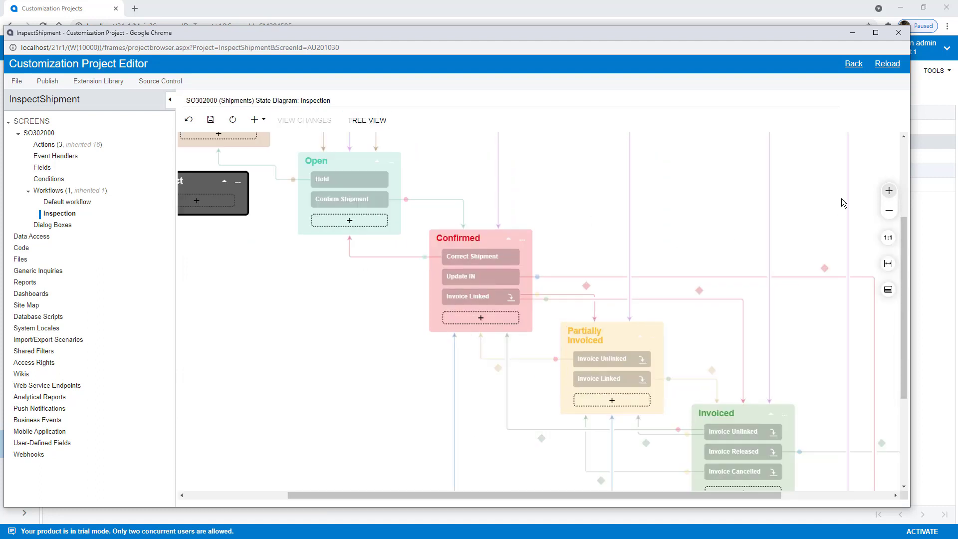
pyautogui.moveTo(272, 264); pyautogui.dragTo(421, 340)
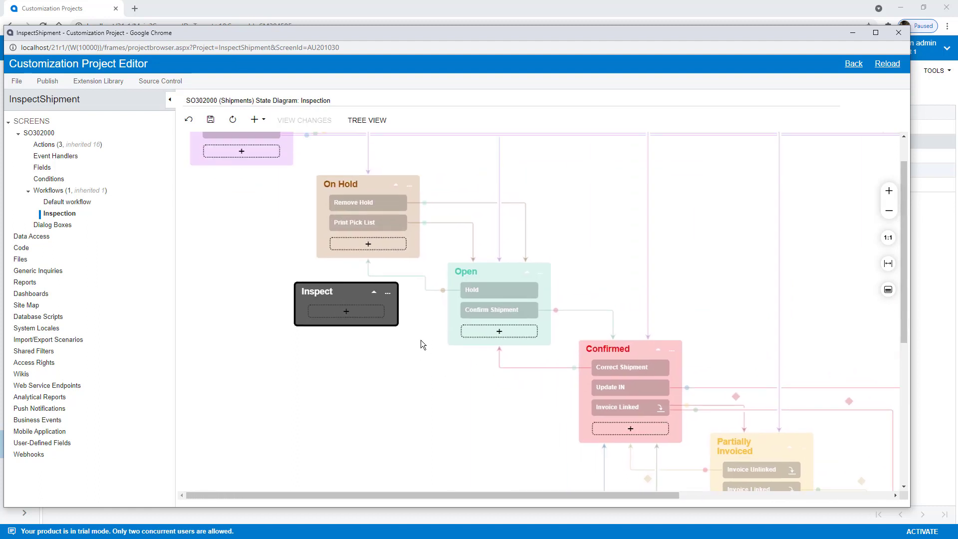
# Add a Fail Inspection transition from Inspect to On Hold
pyautogui.click(388, 295)
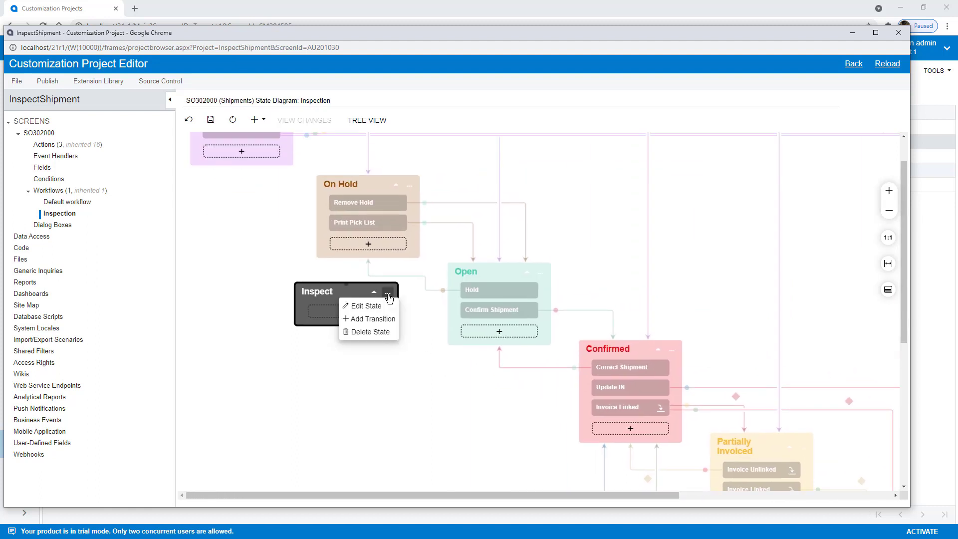
pyautogui.click(376, 319)
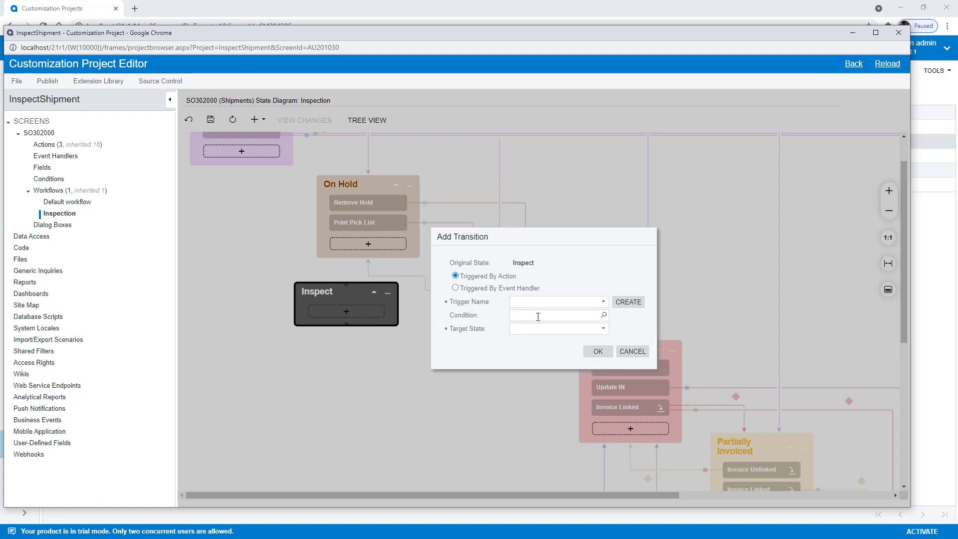
pyautogui.click(605, 304)
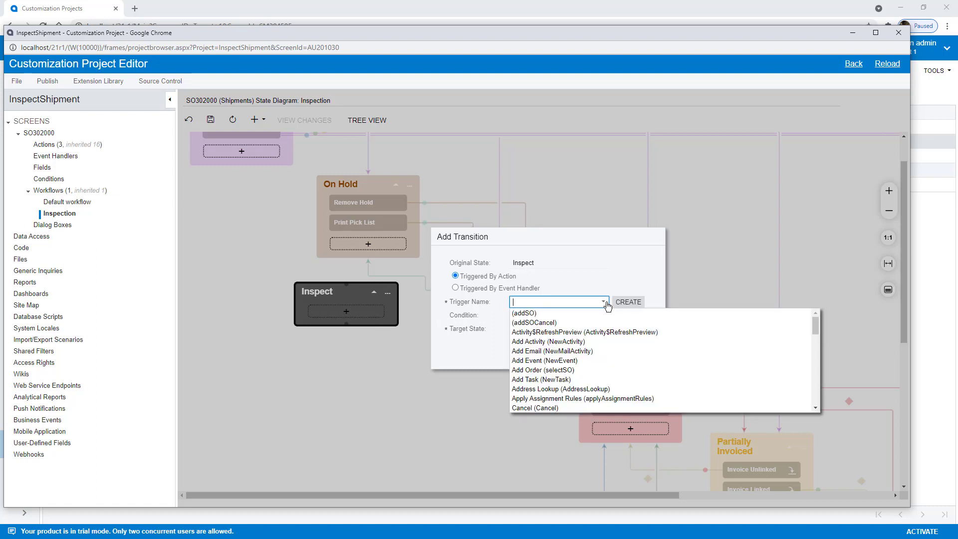
pyautogui.write('fail')
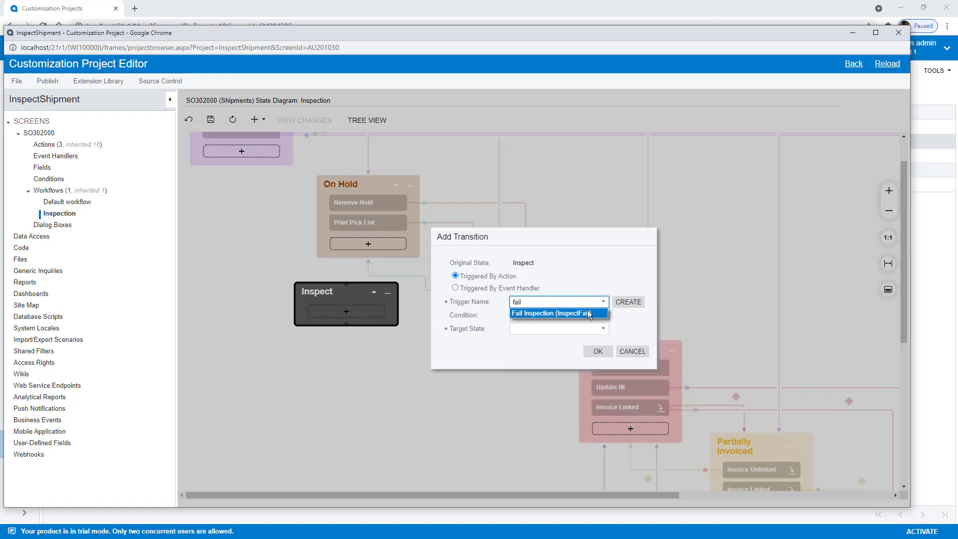
pyautogui.click(581, 312)
pyautogui.click(603, 328)
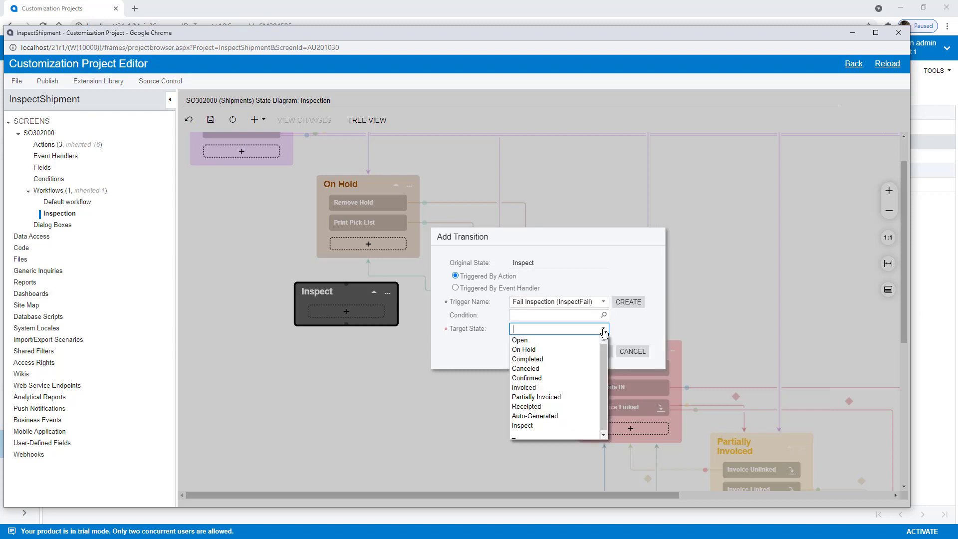
pyautogui.click(553, 351)
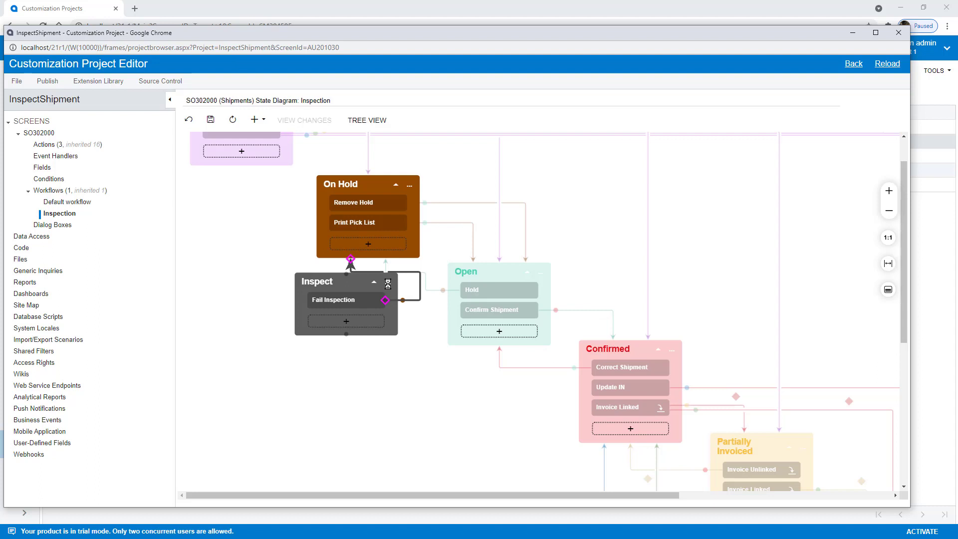
pyautogui.click(388, 283)
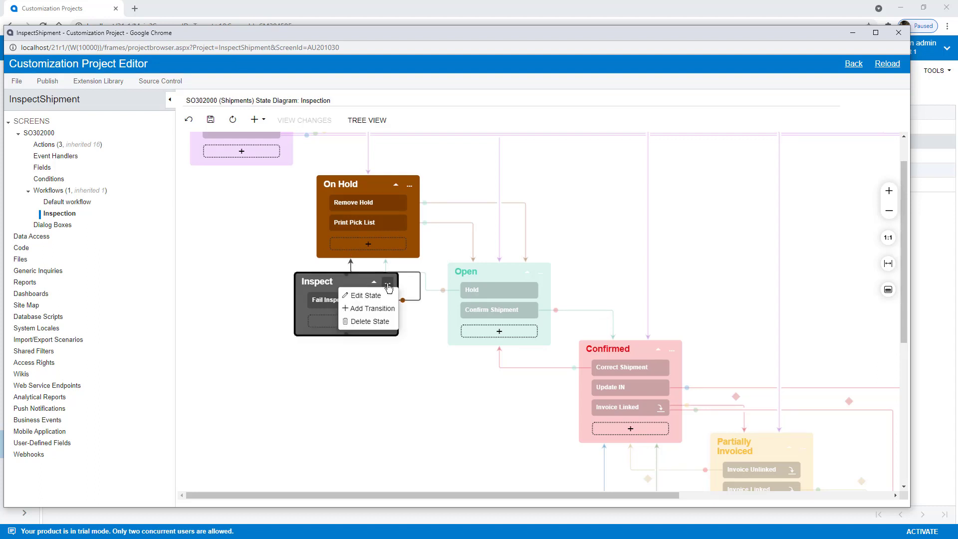
# Add a Pass Inspection transition from Inspect to Open
pyautogui.click(375, 311)
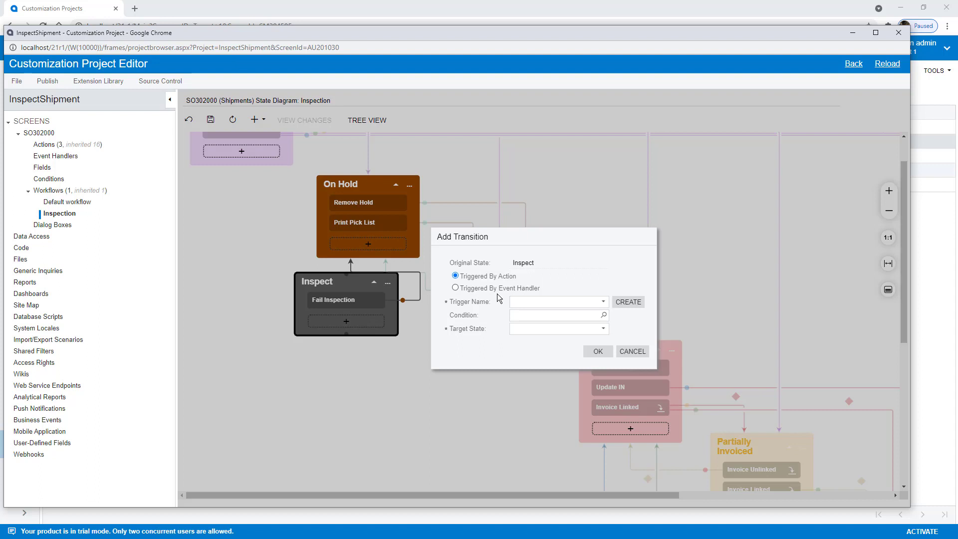
pyautogui.click(594, 302)
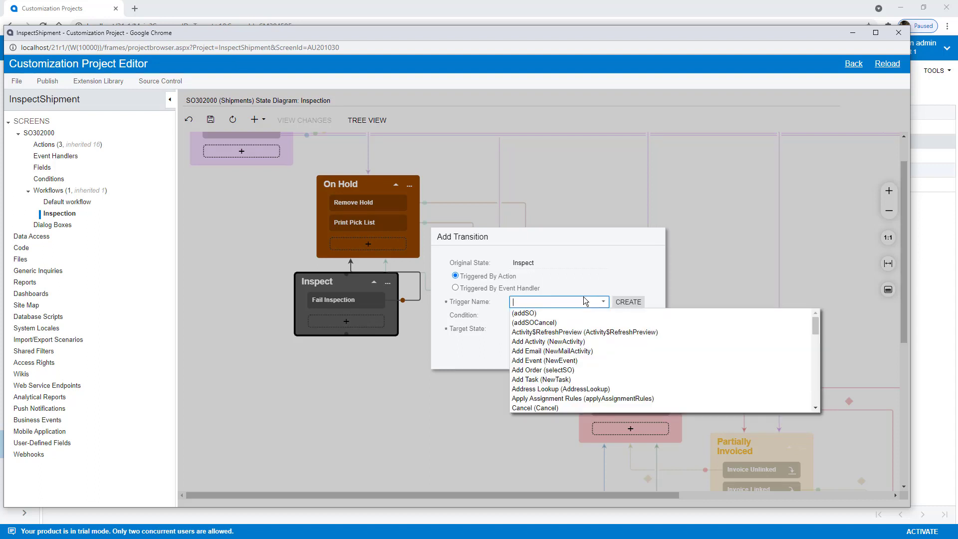
pyautogui.write('pass')
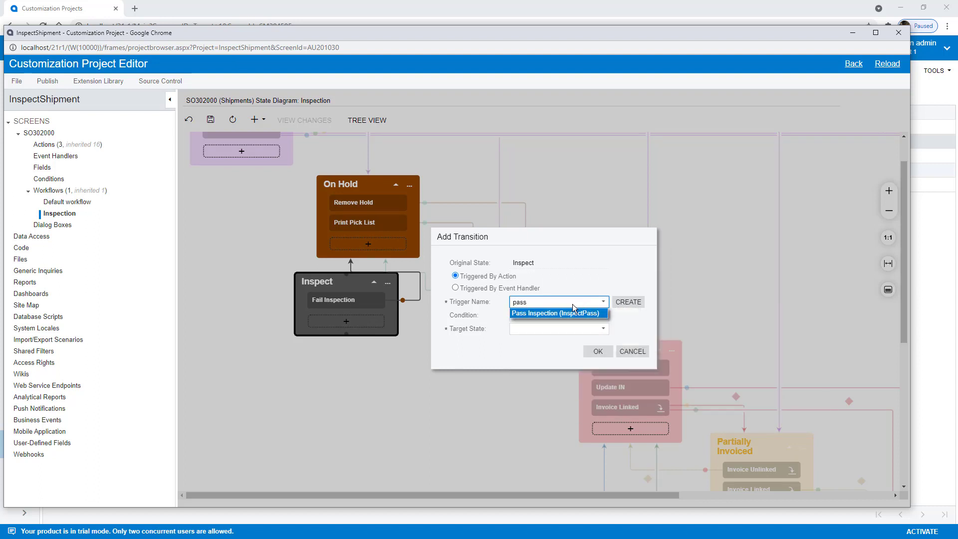
pyautogui.click(570, 313)
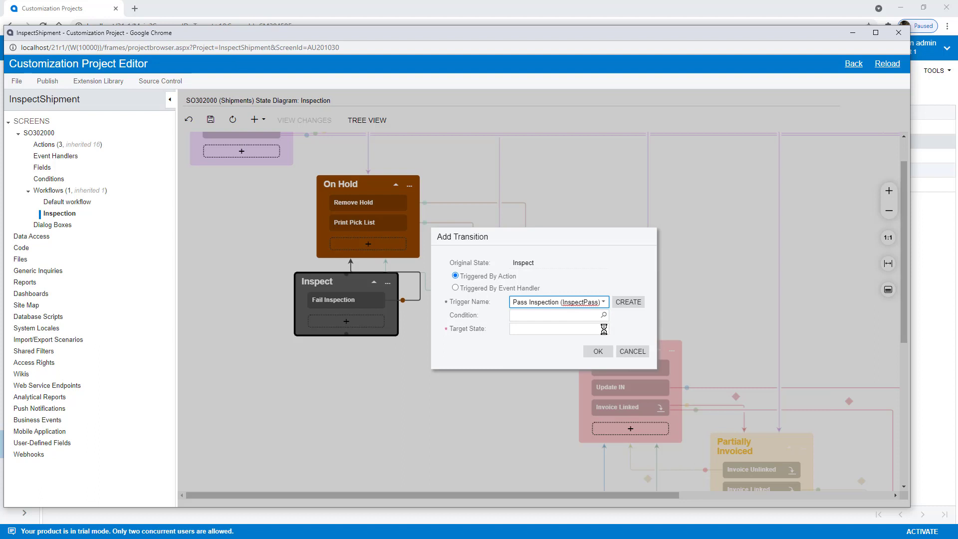
pyautogui.click(604, 329)
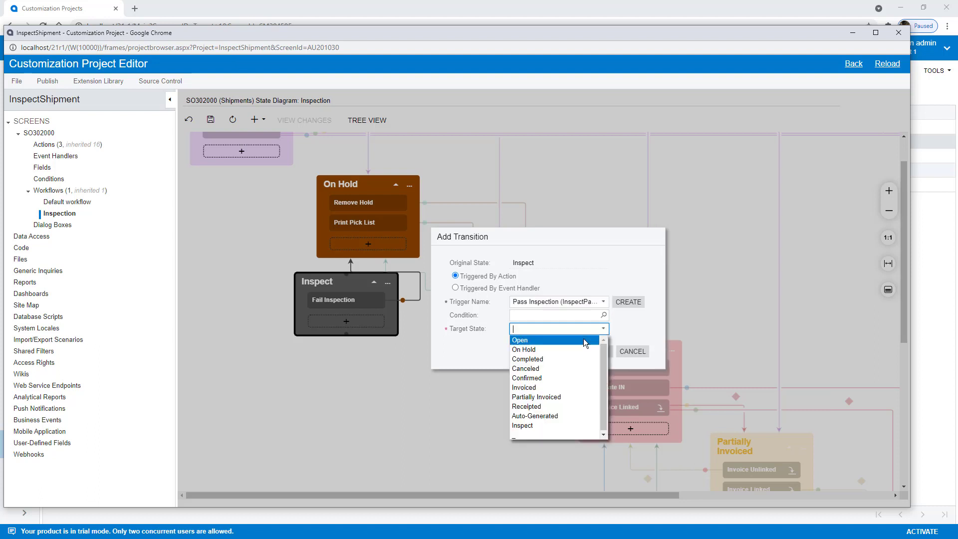
pyautogui.click(525, 344)
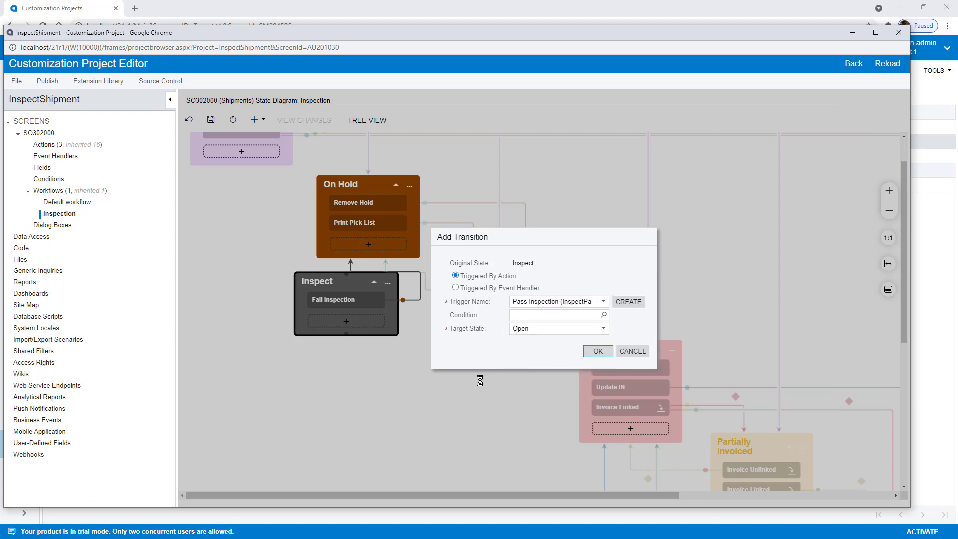
pyautogui.press('Return')
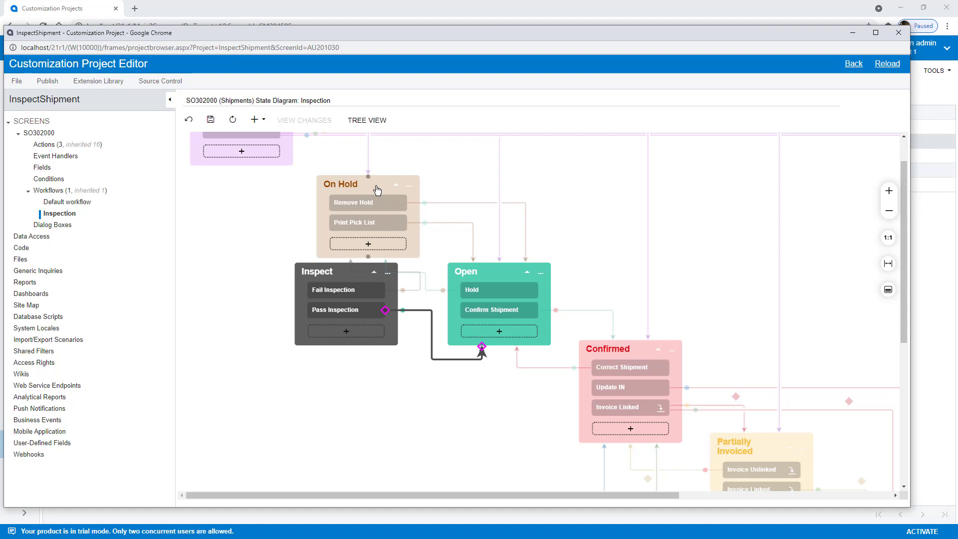
# Add a Request Inspection transition from On Hold to Inspect
pyautogui.click(410, 187)
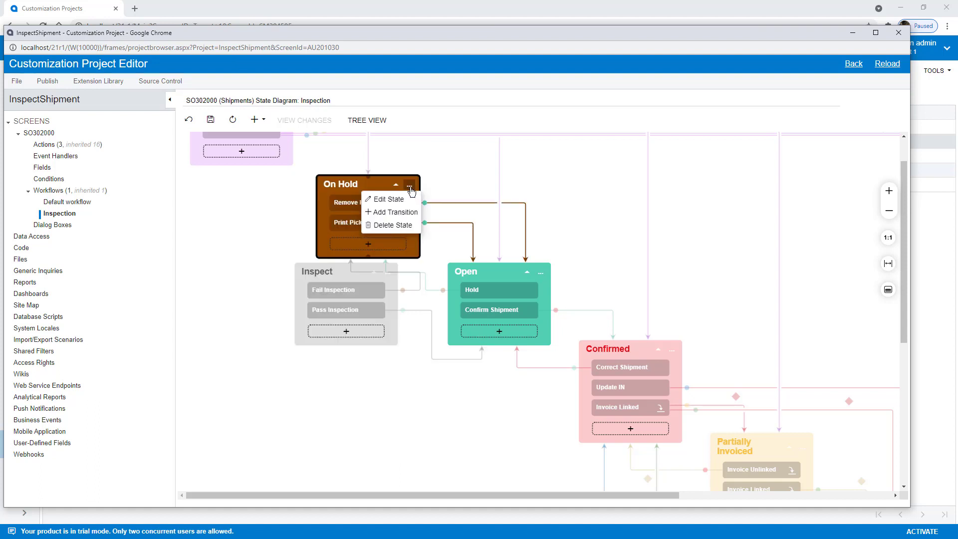
pyautogui.click(389, 212)
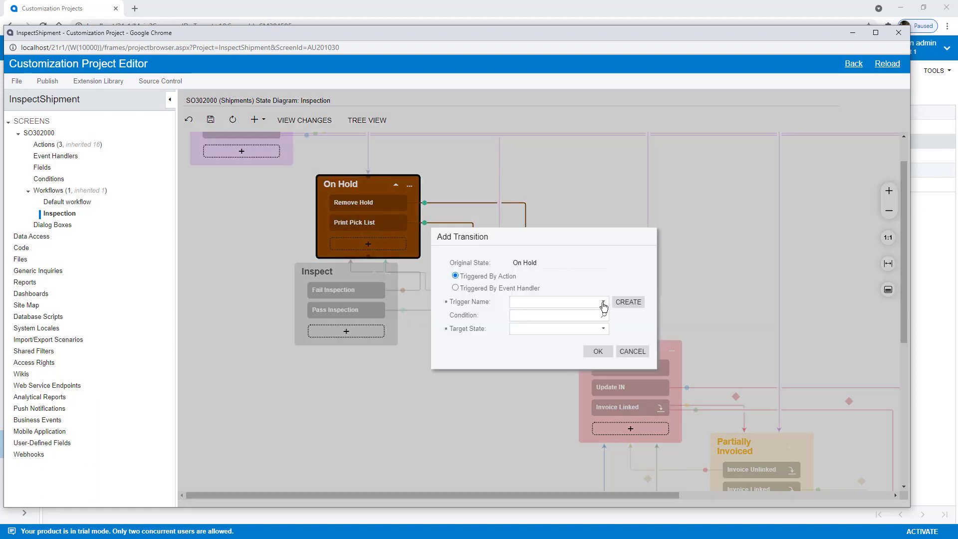
pyautogui.click(592, 305)
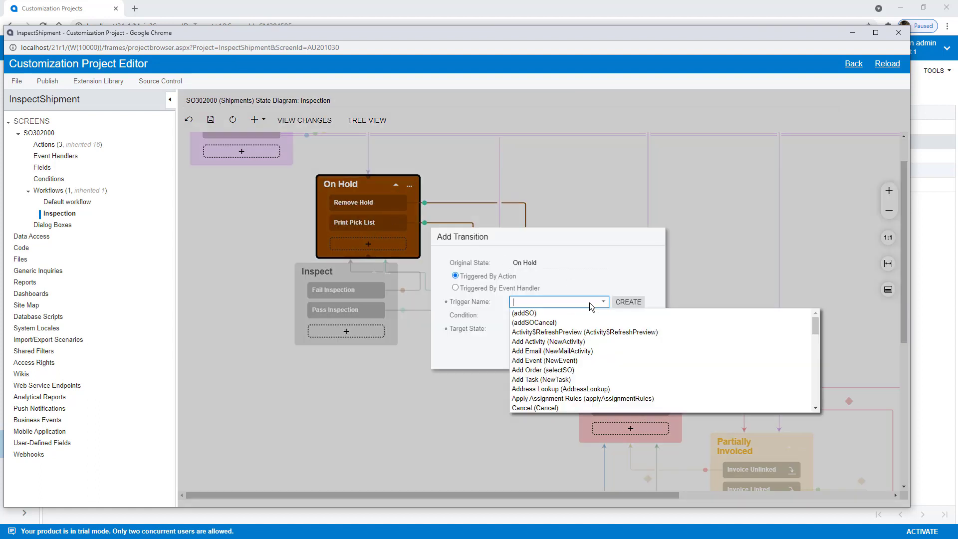
pyautogui.write('req')
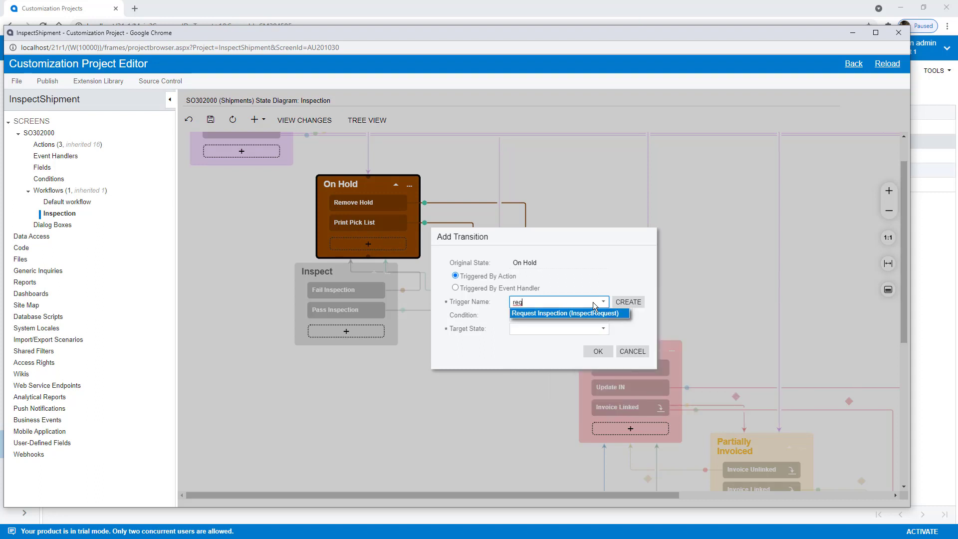
pyautogui.click(587, 313)
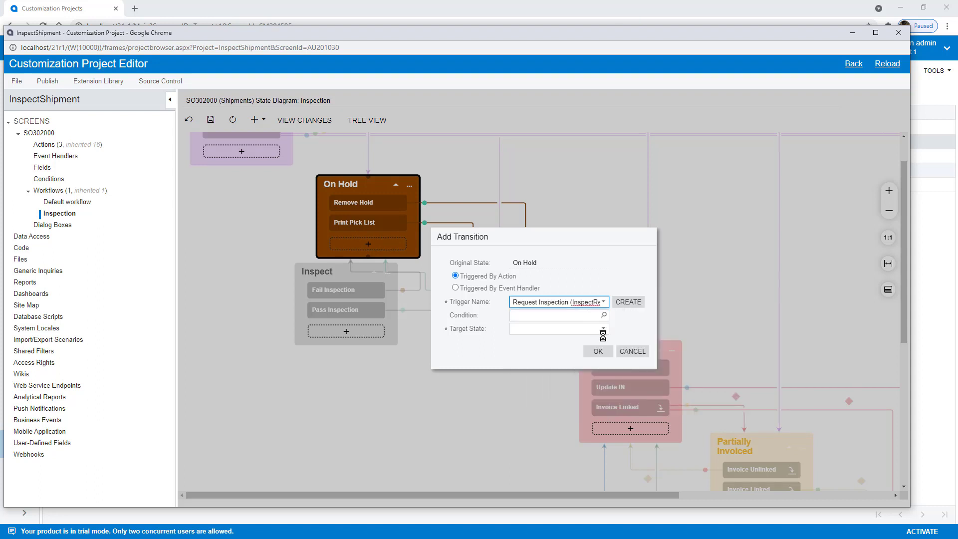
pyautogui.click(605, 330)
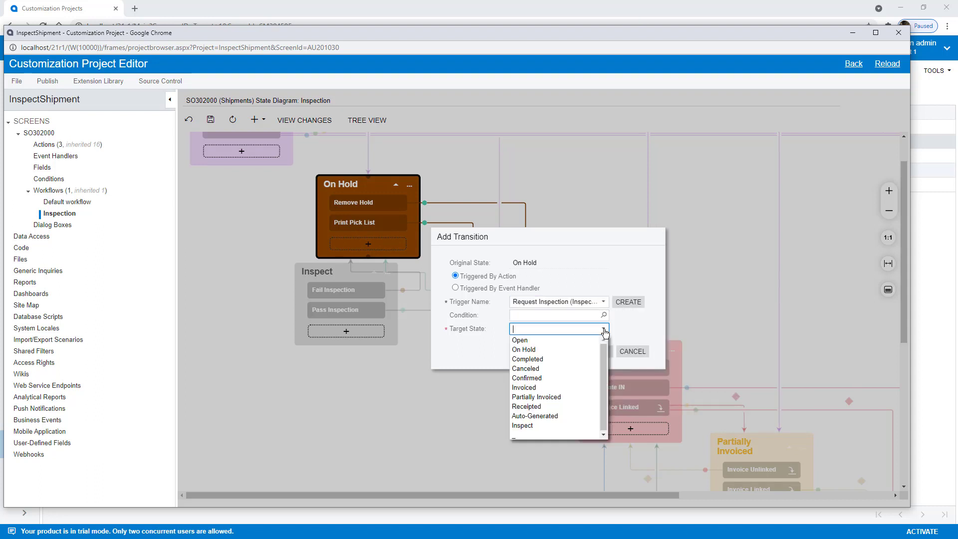
pyautogui.click(531, 426)
pyautogui.click(586, 354)
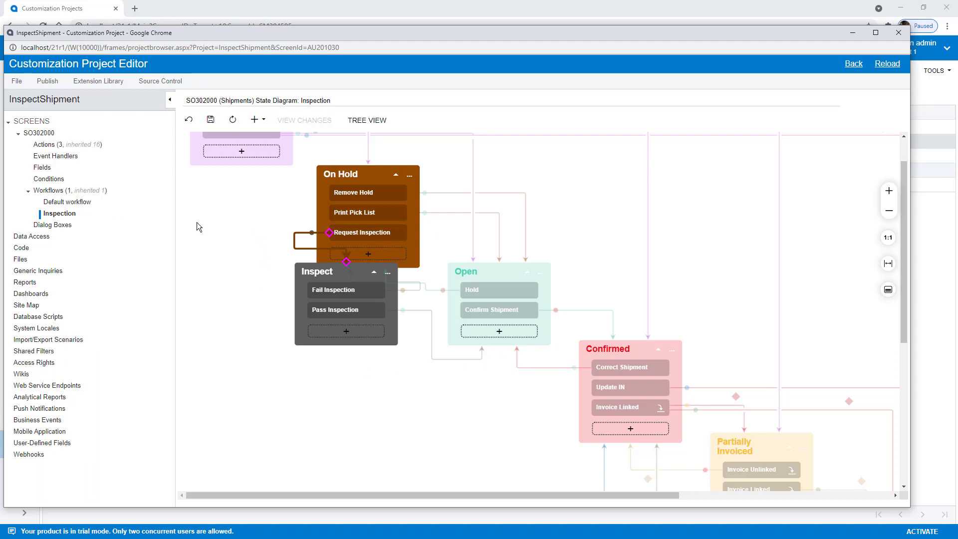
# Save, reopen the Inspection workflow, and review the Fail Inspection → On Hold transition properties
pyautogui.click(211, 120)
pyautogui.click(54, 215)
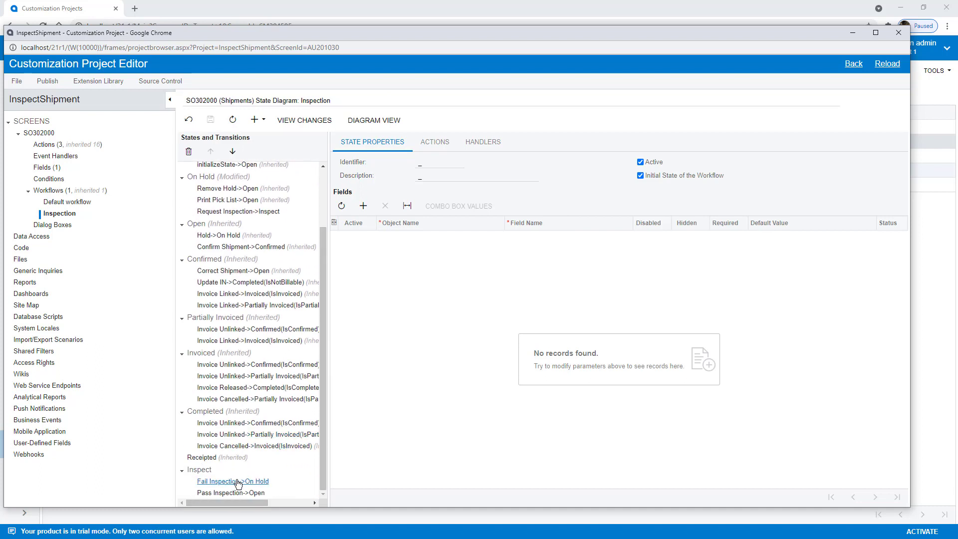
pyautogui.click(239, 482)
pyautogui.click(227, 482)
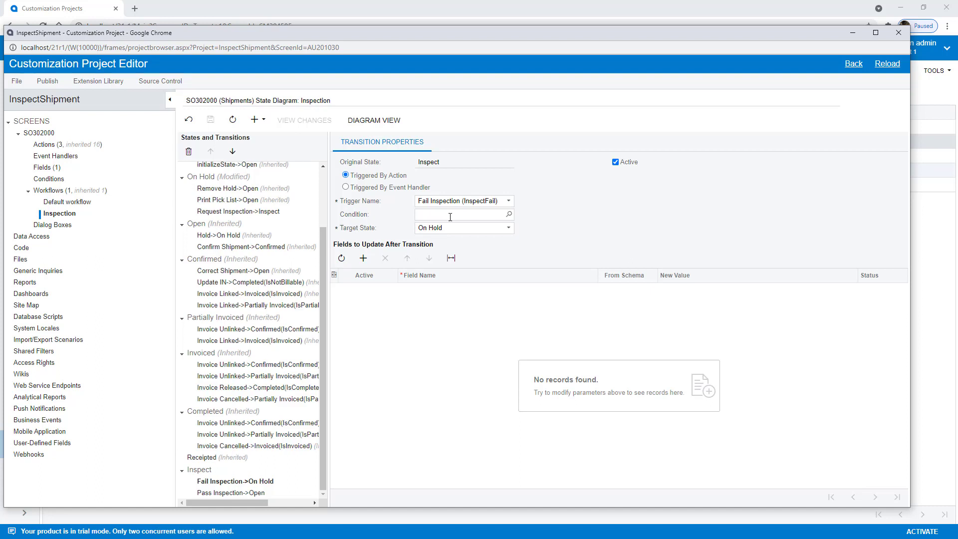
pyautogui.click(201, 472)
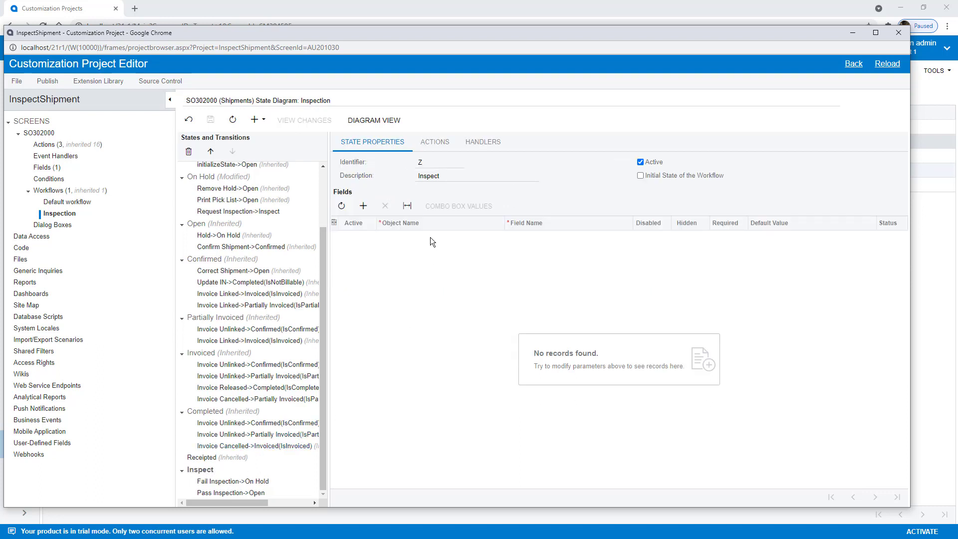
# Duplicate the Inspect state's Fail and Pass Inspection actions on the toolbar and save
pyautogui.click(434, 147)
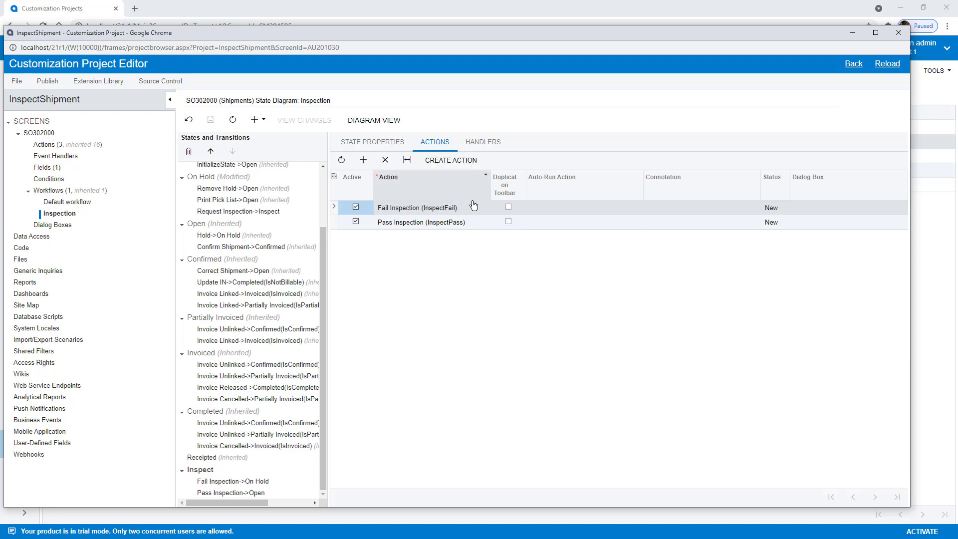
pyautogui.click(508, 207)
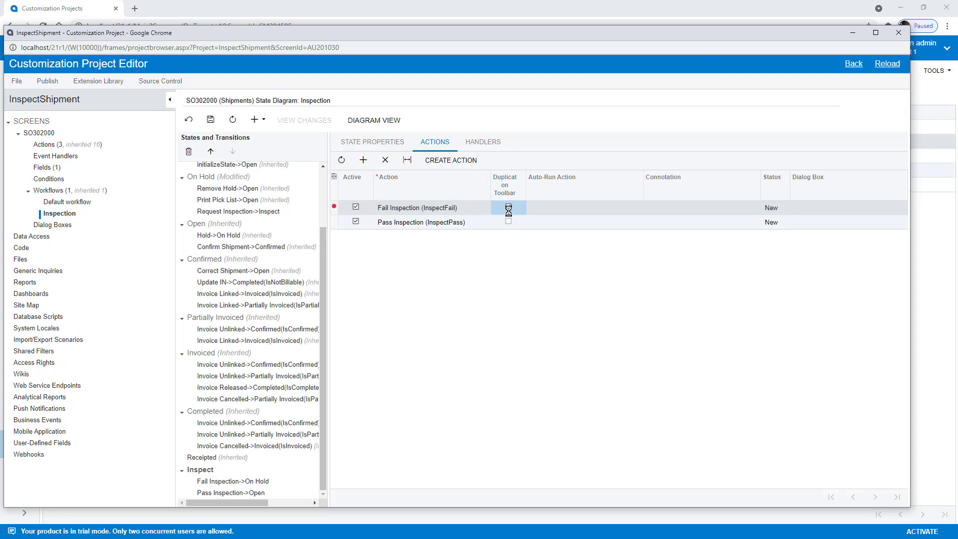
pyautogui.click(508, 222)
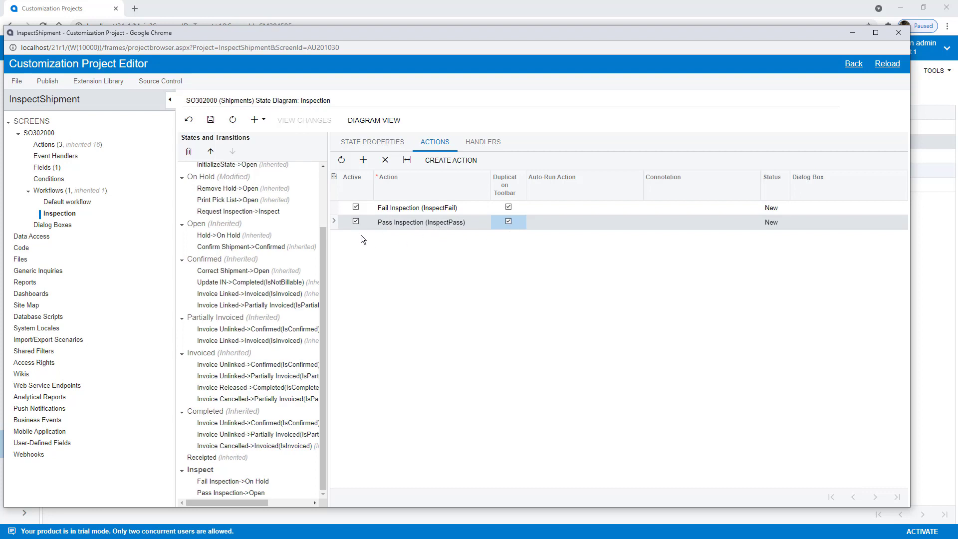
pyautogui.click(211, 120)
# Duplicate On Hold's Request Inspection action on the toolbar and save
pyautogui.click(209, 177)
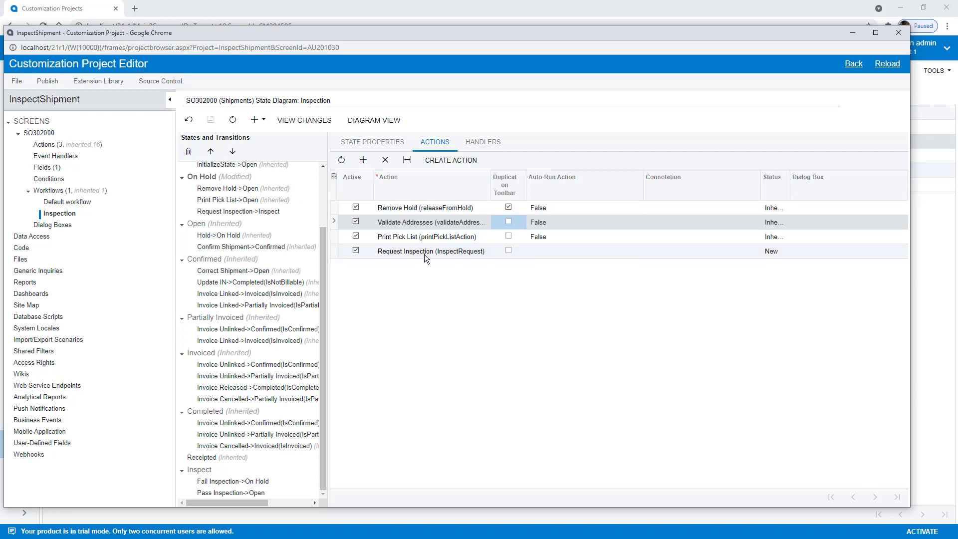
pyautogui.click(508, 251)
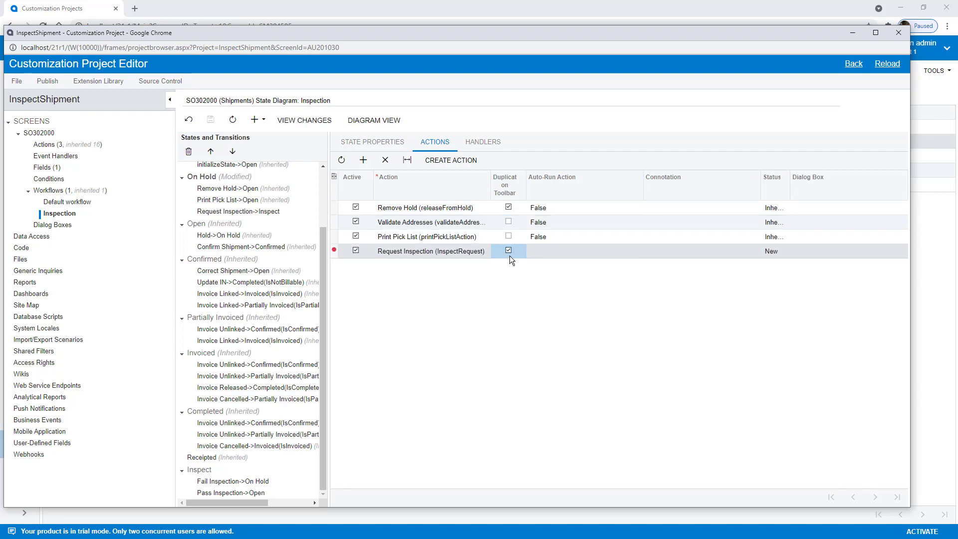
pyautogui.click(211, 120)
# Publish the InspectShipment project and close the compilation log once the website updates
pyautogui.click(49, 83)
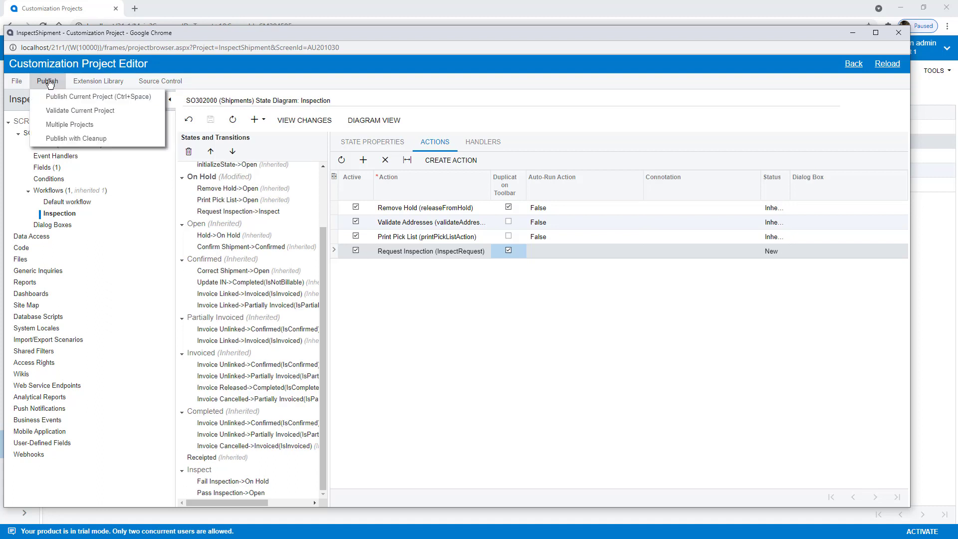
pyautogui.click(59, 99)
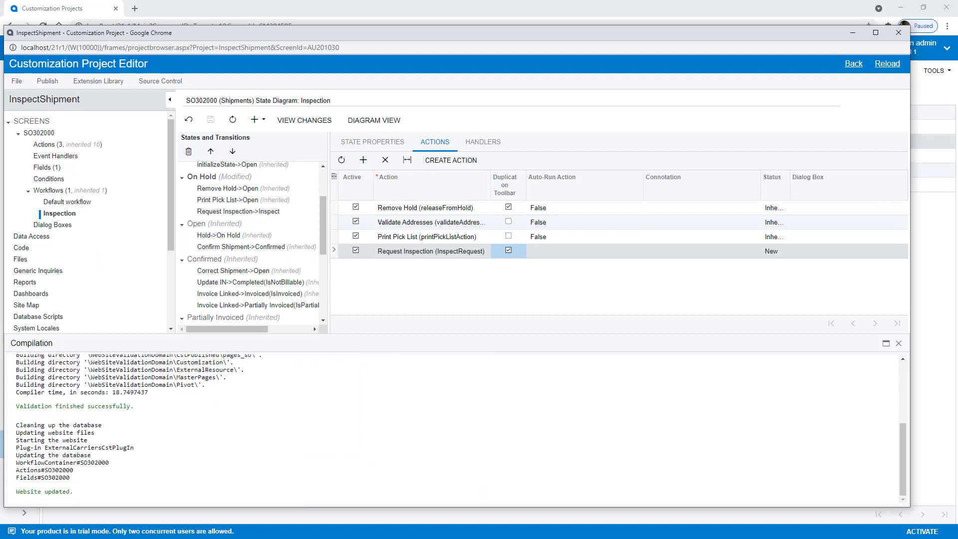
pyautogui.click(898, 343)
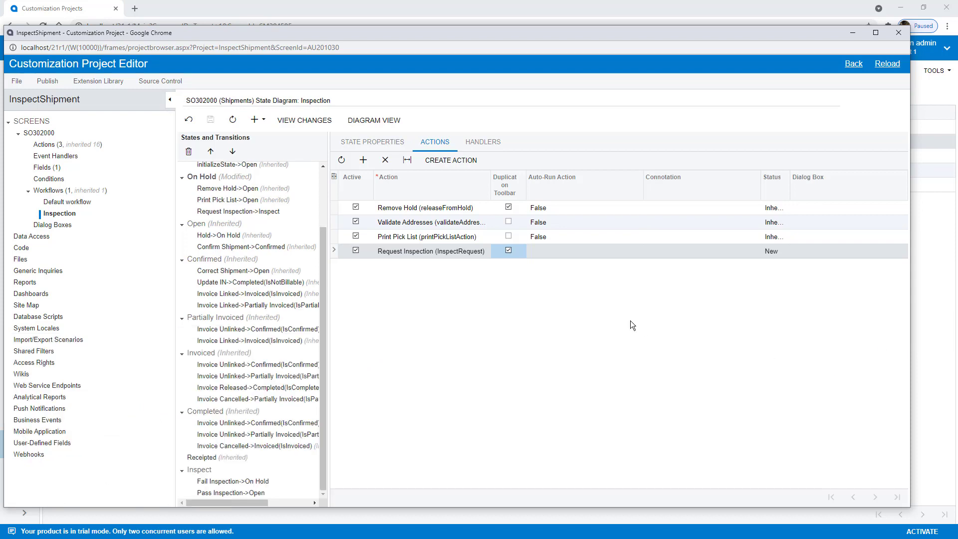
# Confirm InspectShipment is published, then open the 'ship and inspect' sales order
pyautogui.click(192, 9)
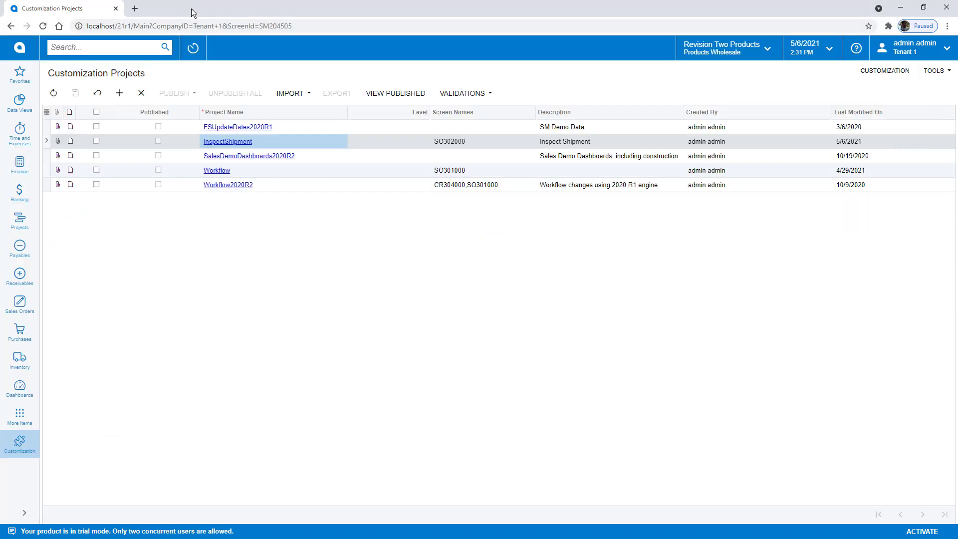
pyautogui.click(98, 91)
pyautogui.write('sales orders')
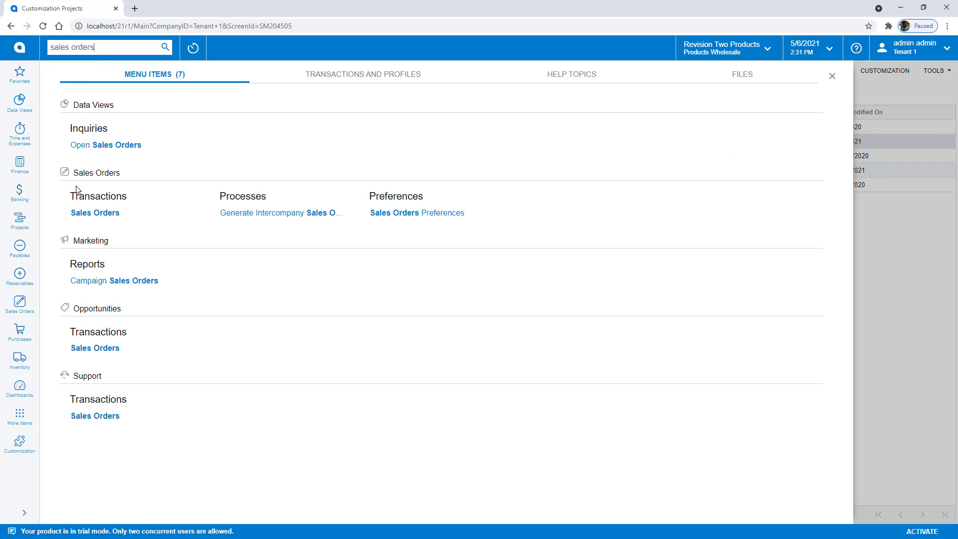
pyautogui.click(96, 349)
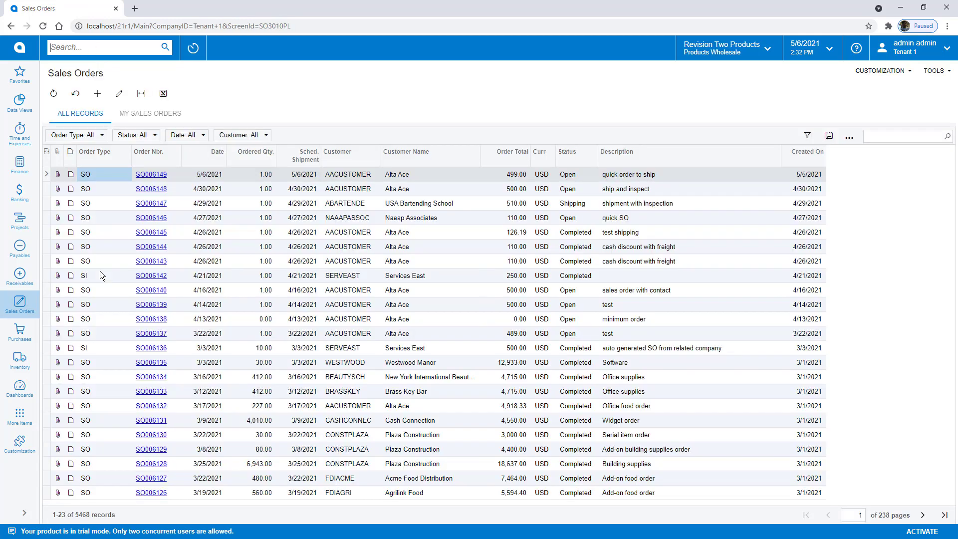
pyautogui.click(152, 189)
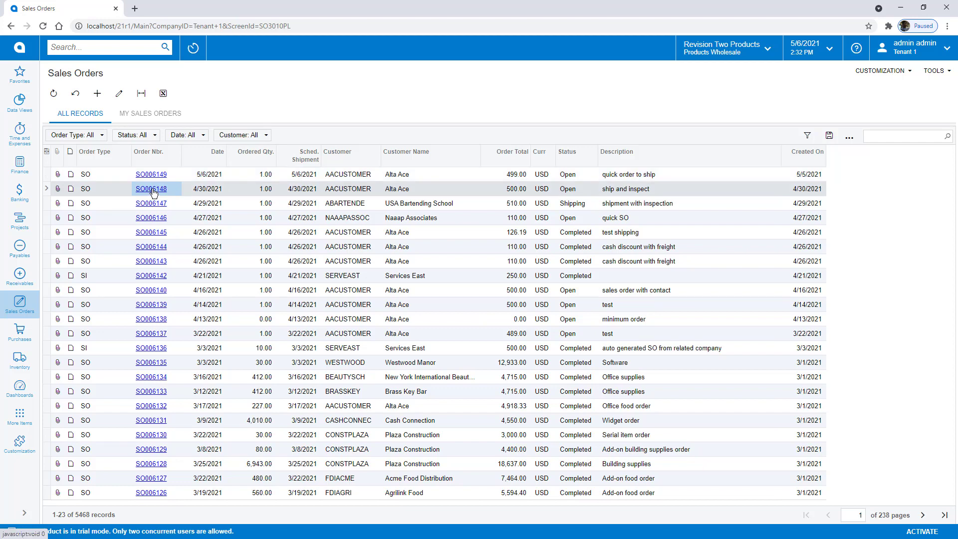
pyautogui.click(152, 189)
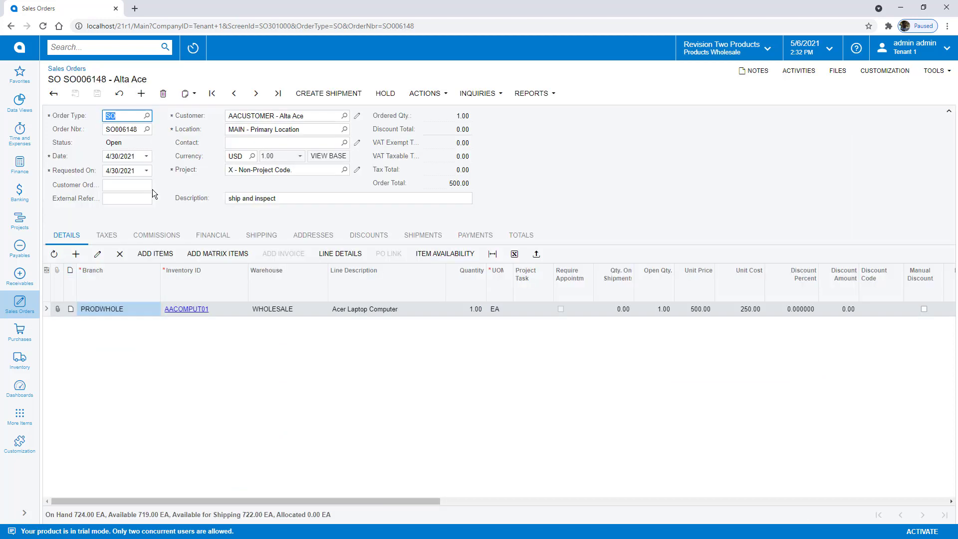
# Create shipment 003758 from the order, put it On Hold, and check for Request Inspection
pyautogui.click(316, 94)
pyautogui.click(589, 320)
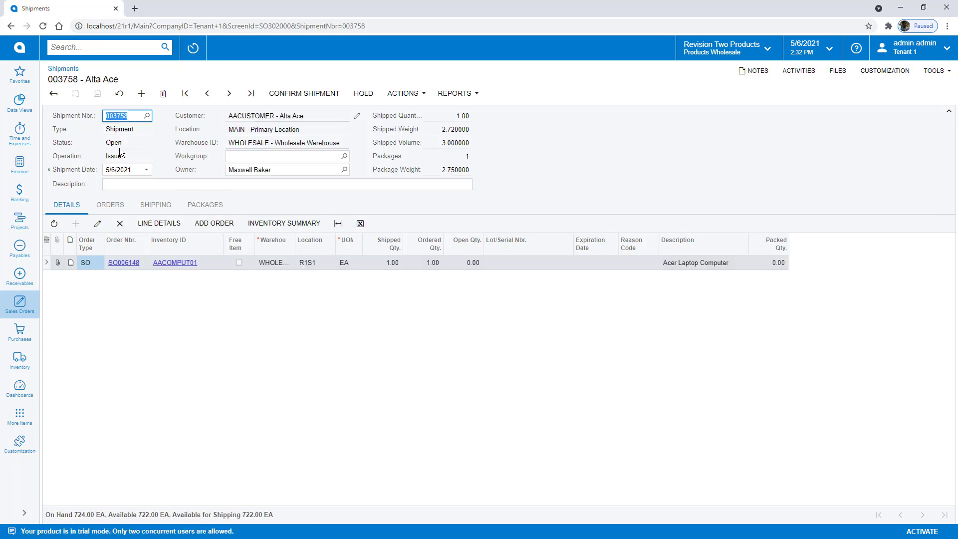
pyautogui.click(363, 94)
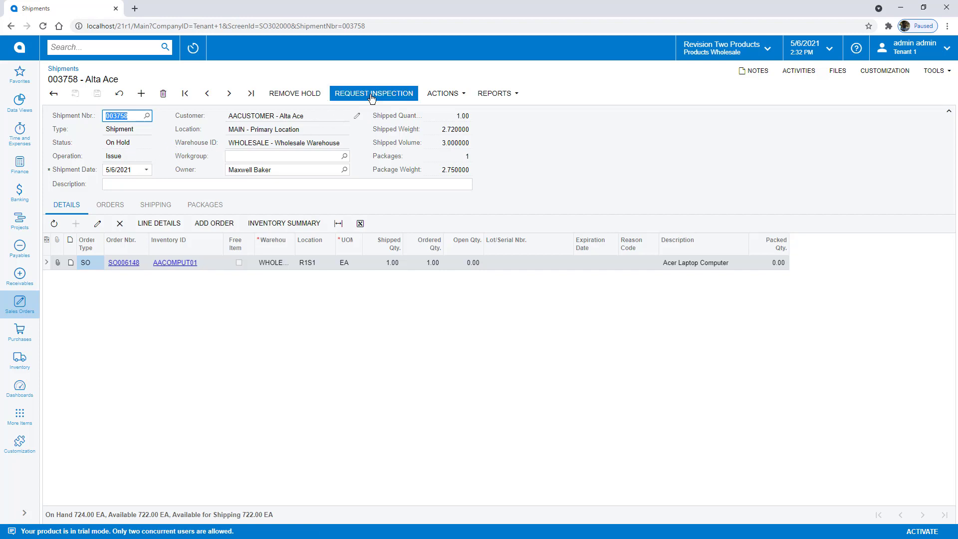
pyautogui.click(443, 93)
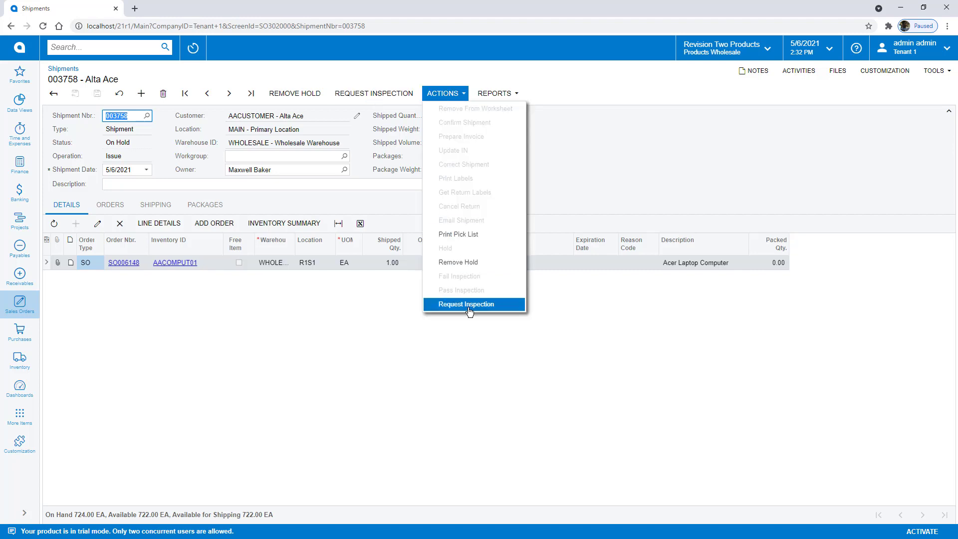
# Run shipment 003758 through Inspect: fail once back to On Hold, then pass to Open
pyautogui.click(369, 94)
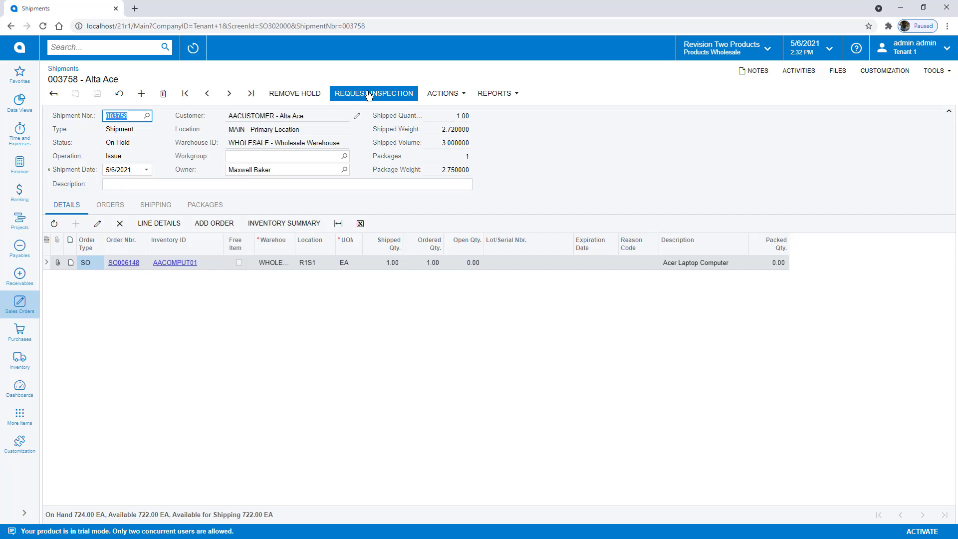
pyautogui.click(369, 94)
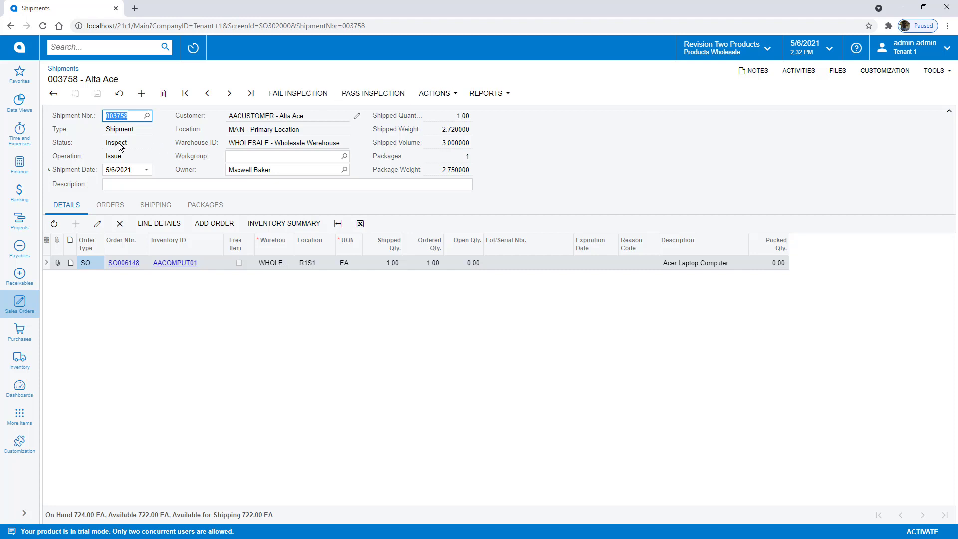
pyautogui.click(295, 94)
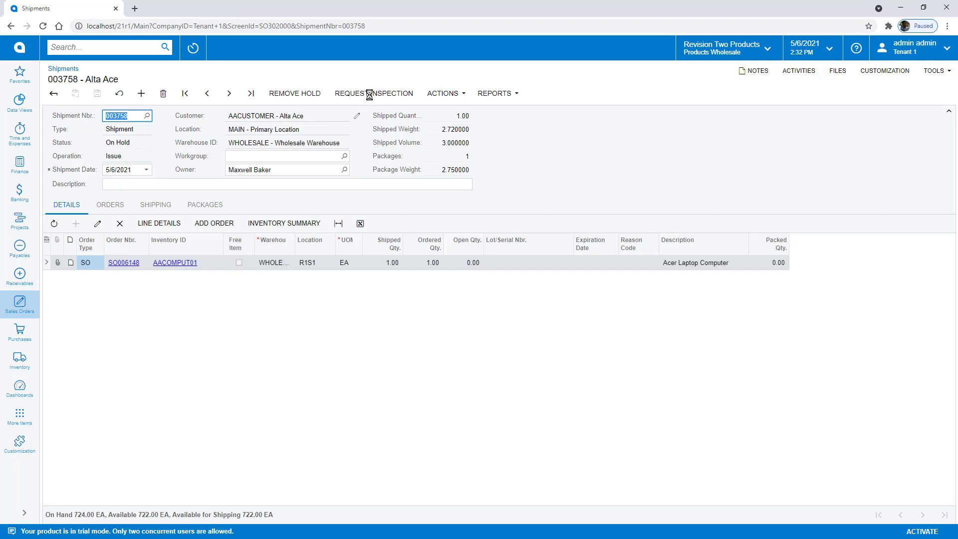
pyautogui.click(369, 93)
pyautogui.click(369, 94)
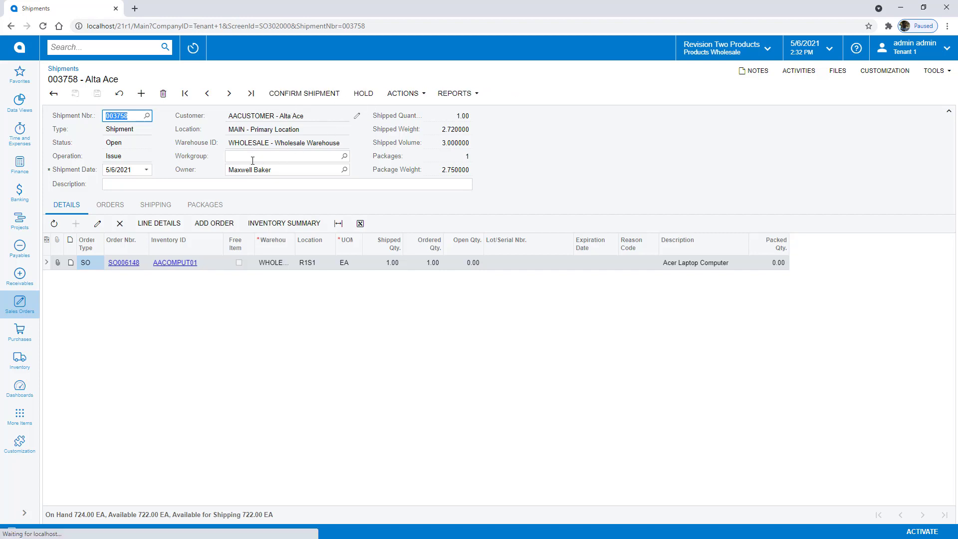